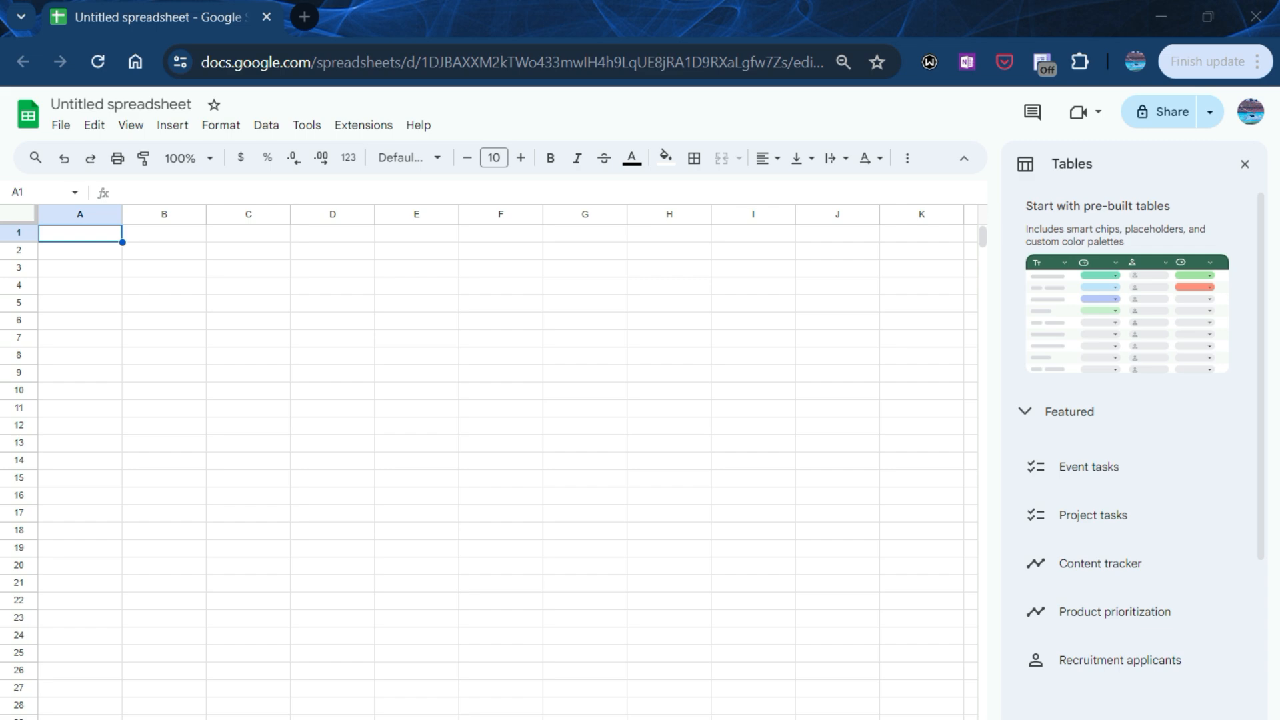
{"action": "left_click_drag", "start_coordinate": [1279, 320], "coordinate": [536, 190]}
{"action": "double_click", "coordinate": [555, 189]}
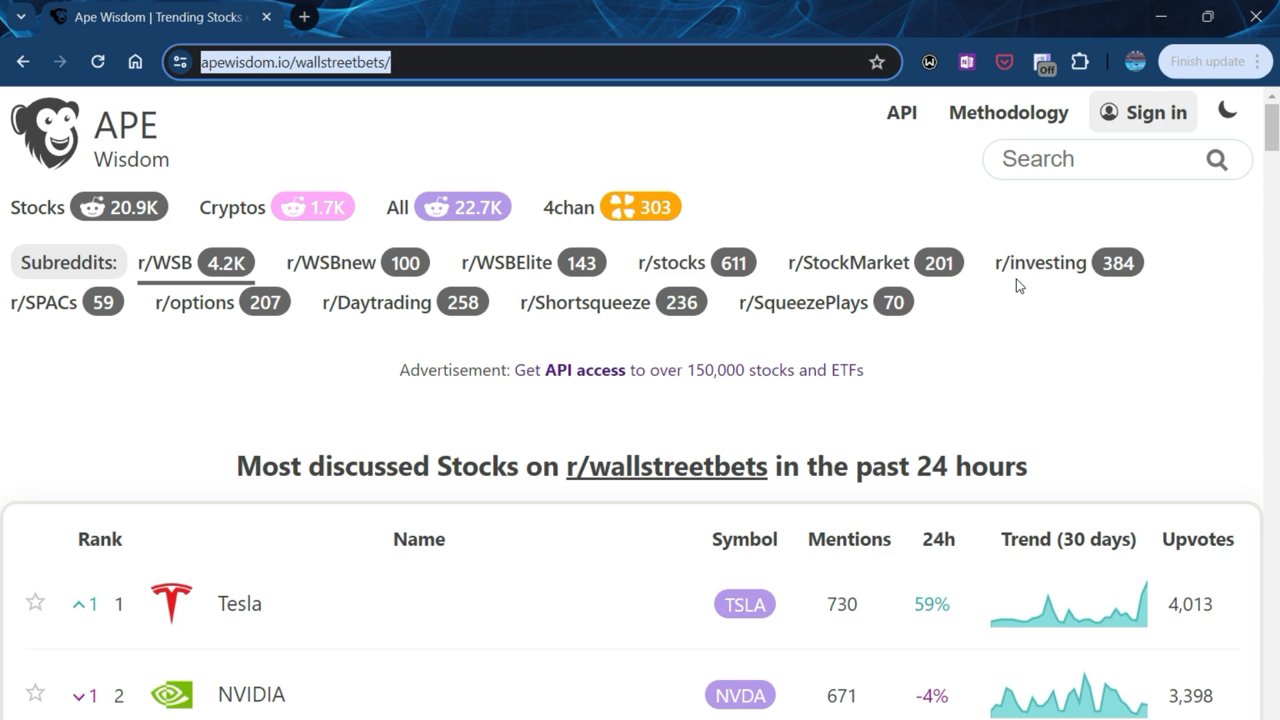
- Look through the ranked table of most discussed stocks on r/wallstreetbets at Ape Wisdom
{"action": "scroll", "coordinate": [301, 393], "scroll_direction": "down", "scroll_amount": 1}
{"action": "scroll", "coordinate": [300, 386], "scroll_direction": "down", "scroll_amount": 10}
{"action": "scroll", "coordinate": [311, 356], "scroll_direction": "down", "scroll_amount": 1}
{"action": "scroll", "coordinate": [316, 354], "scroll_direction": "down", "scroll_amount": 12}
{"action": "scroll", "coordinate": [317, 358], "scroll_direction": "down", "scroll_amount": 17}
{"action": "scroll", "coordinate": [320, 363], "scroll_direction": "down", "scroll_amount": 20}
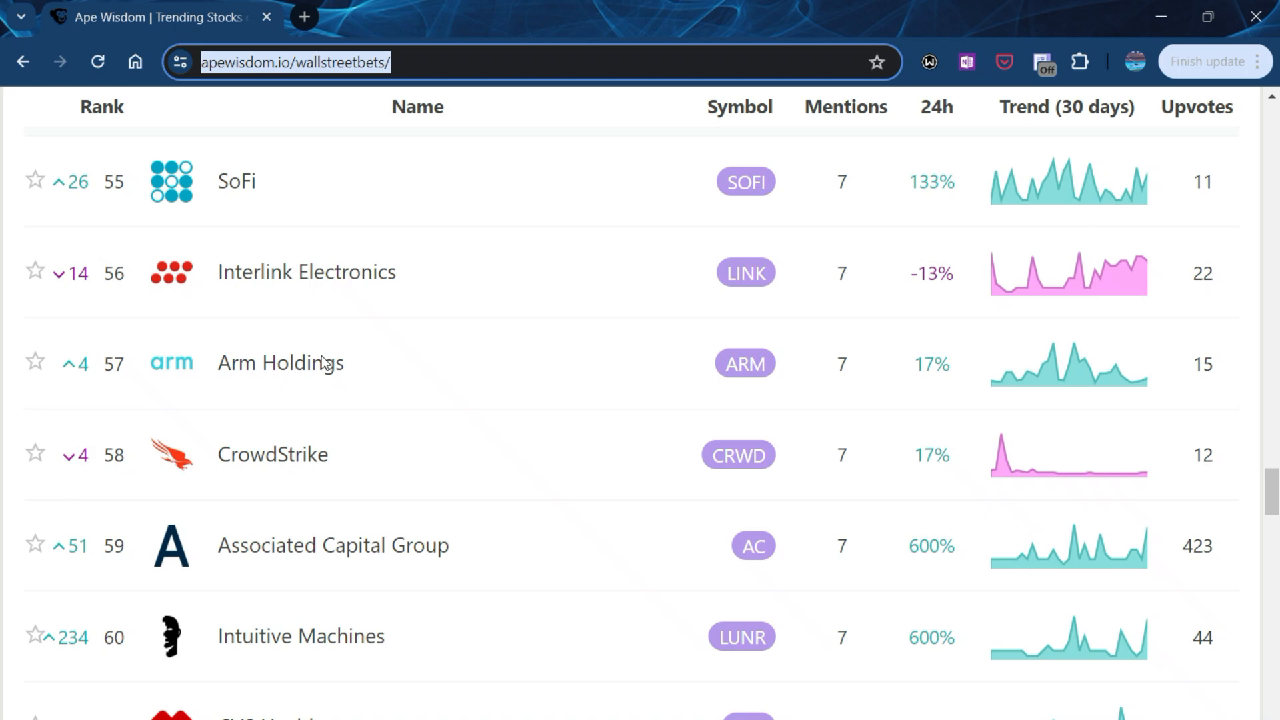
{"action": "scroll", "coordinate": [323, 364], "scroll_direction": "down", "scroll_amount": 18}
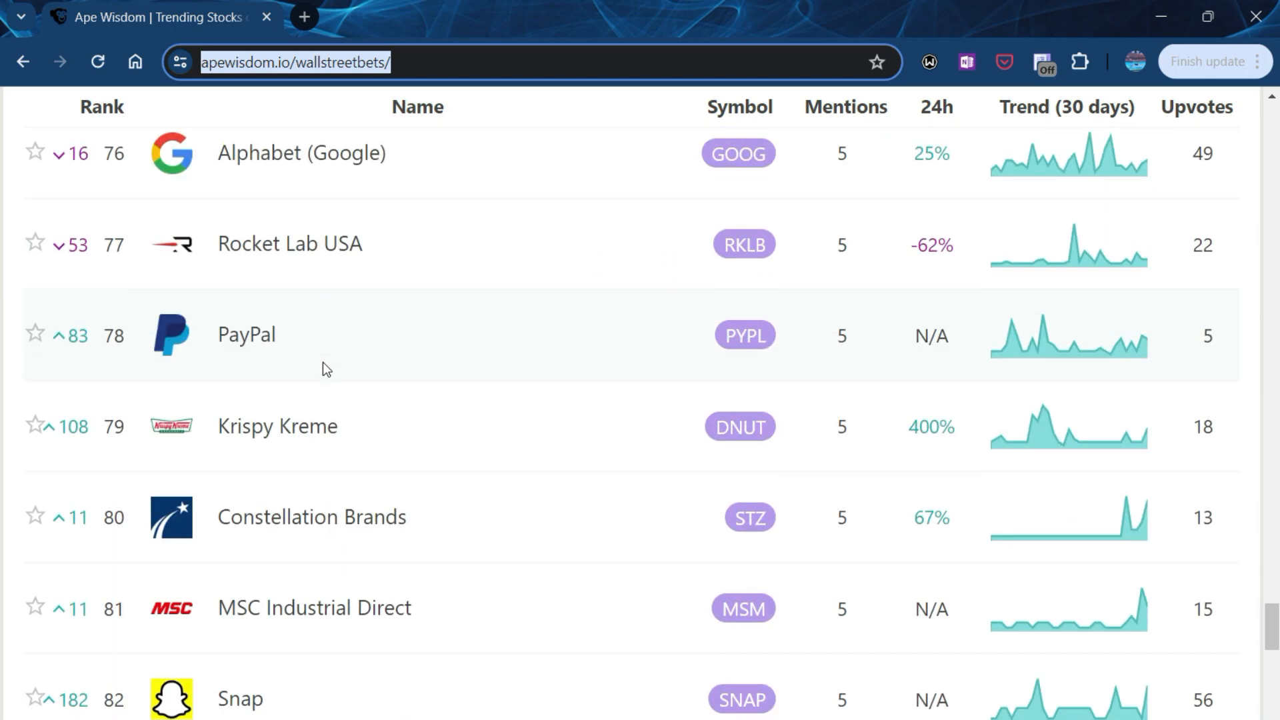
- Copy the web address of the Ape Wisdom wallstreetbets page and return to the blank Google Sheets spreadsheet
{"action": "right_click", "coordinate": [299, 66]}
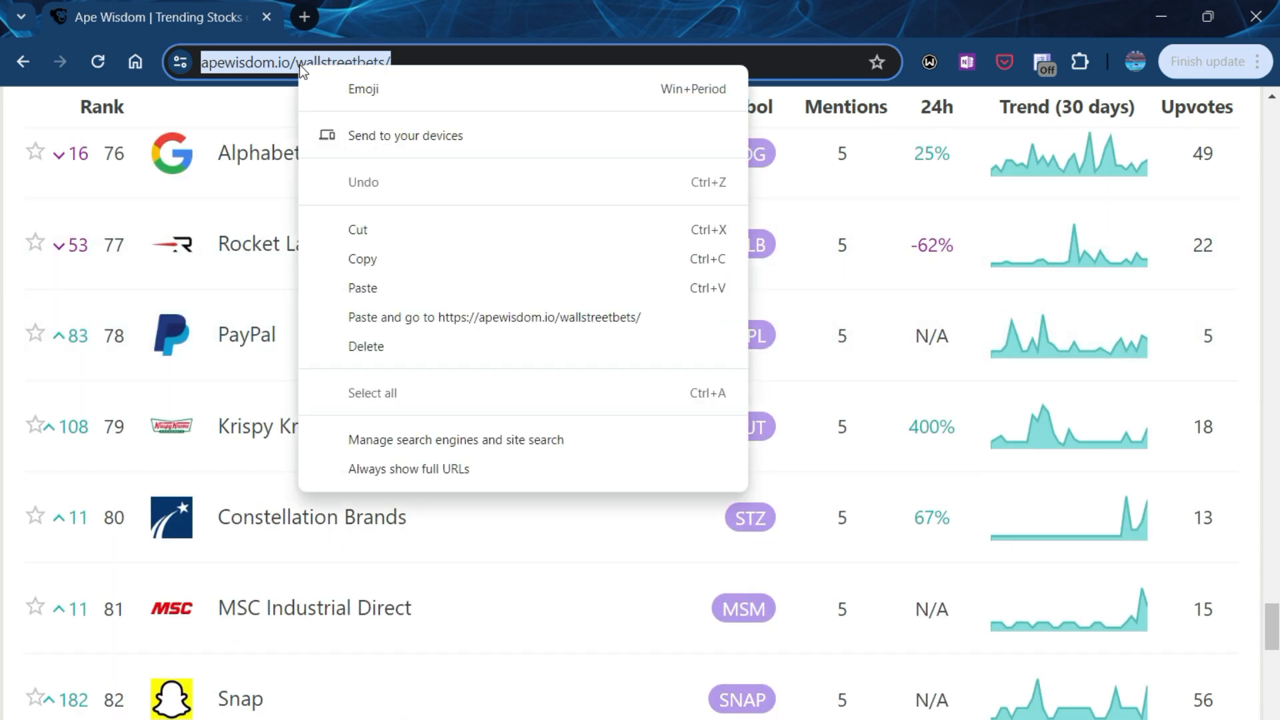
{"action": "left_click", "coordinate": [446, 257]}
{"action": "left_click", "coordinate": [1166, 14]}
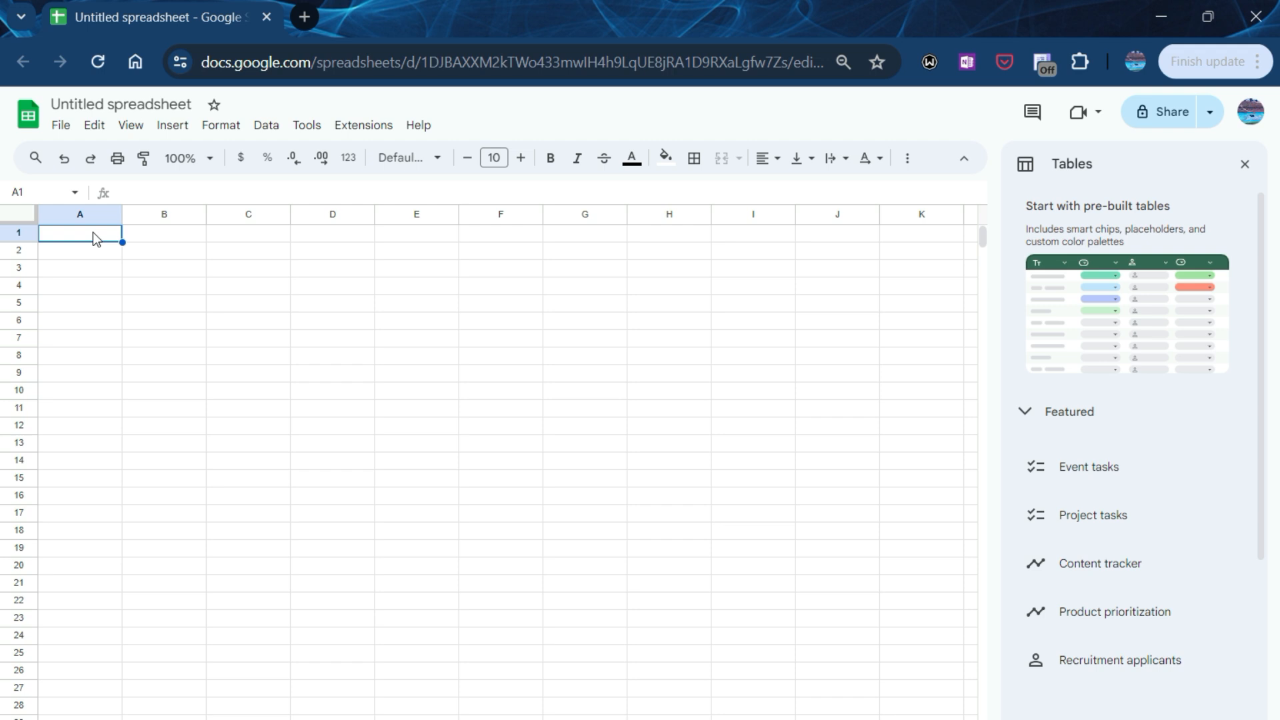
{"action": "type", "text": "="}
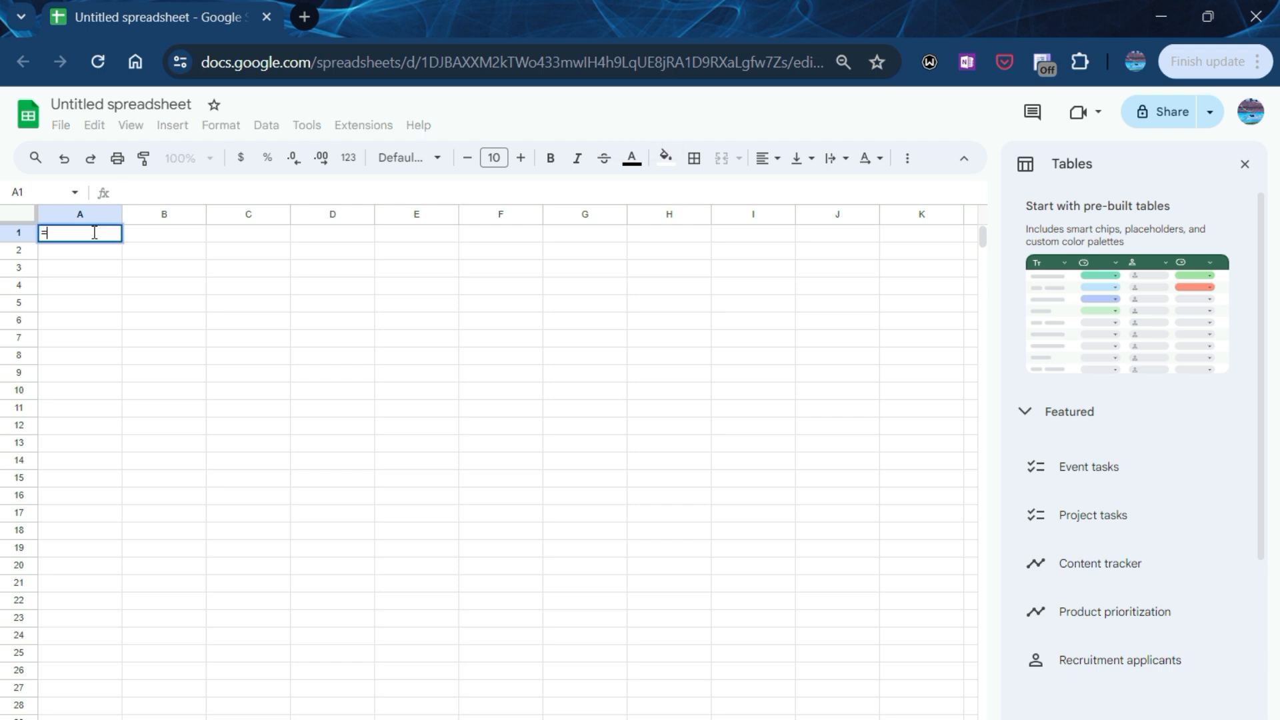
{"action": "type", "text": "importh"}
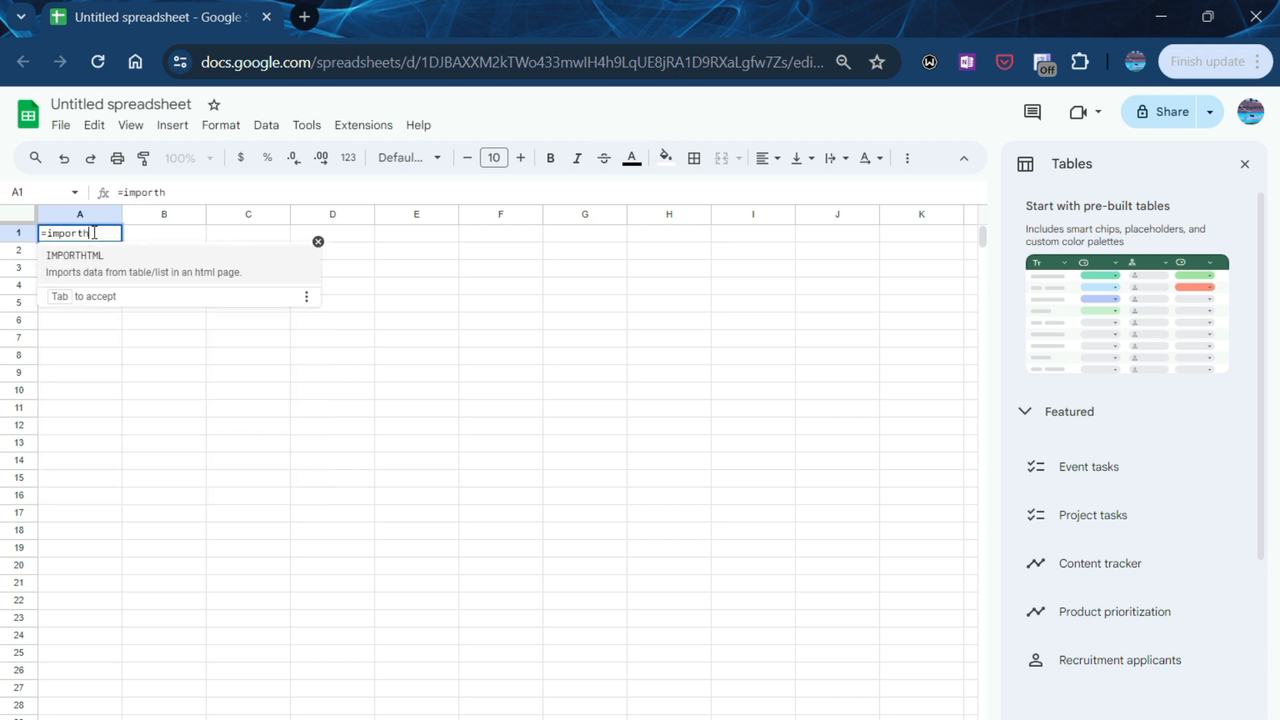
{"action": "key", "text": "Tab"}
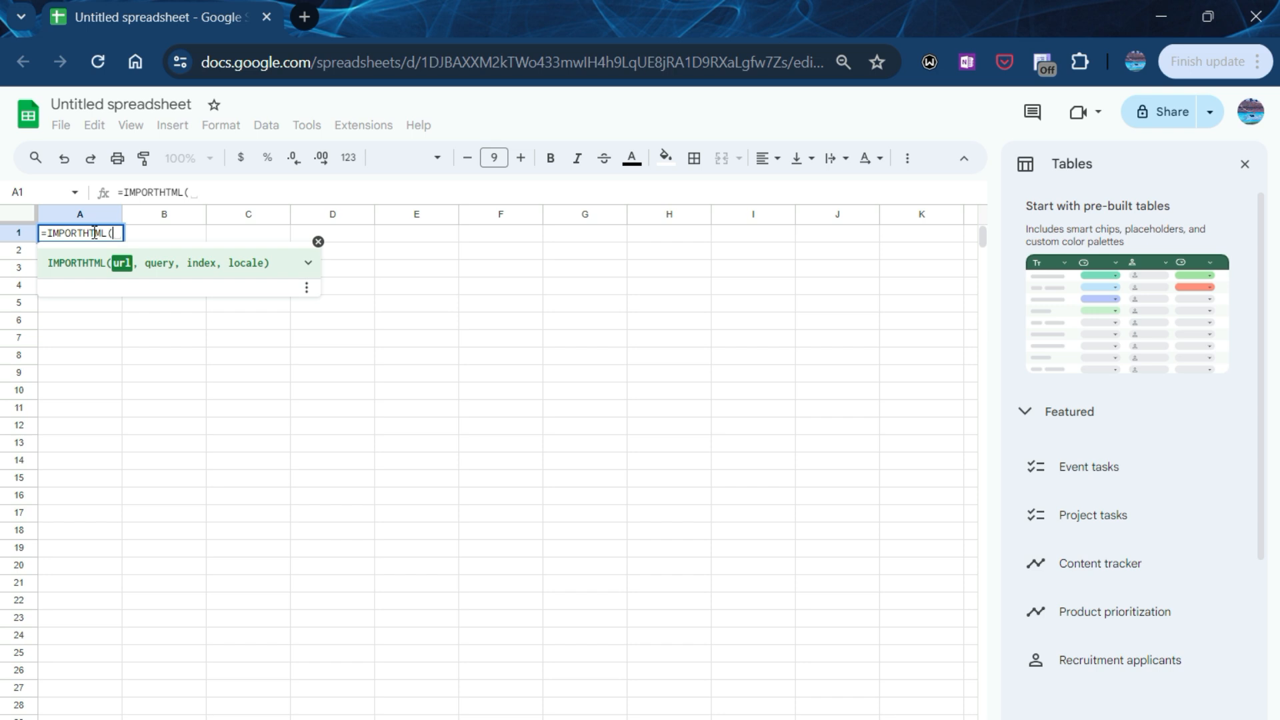
{"action": "key", "text": "ctrl+v"}
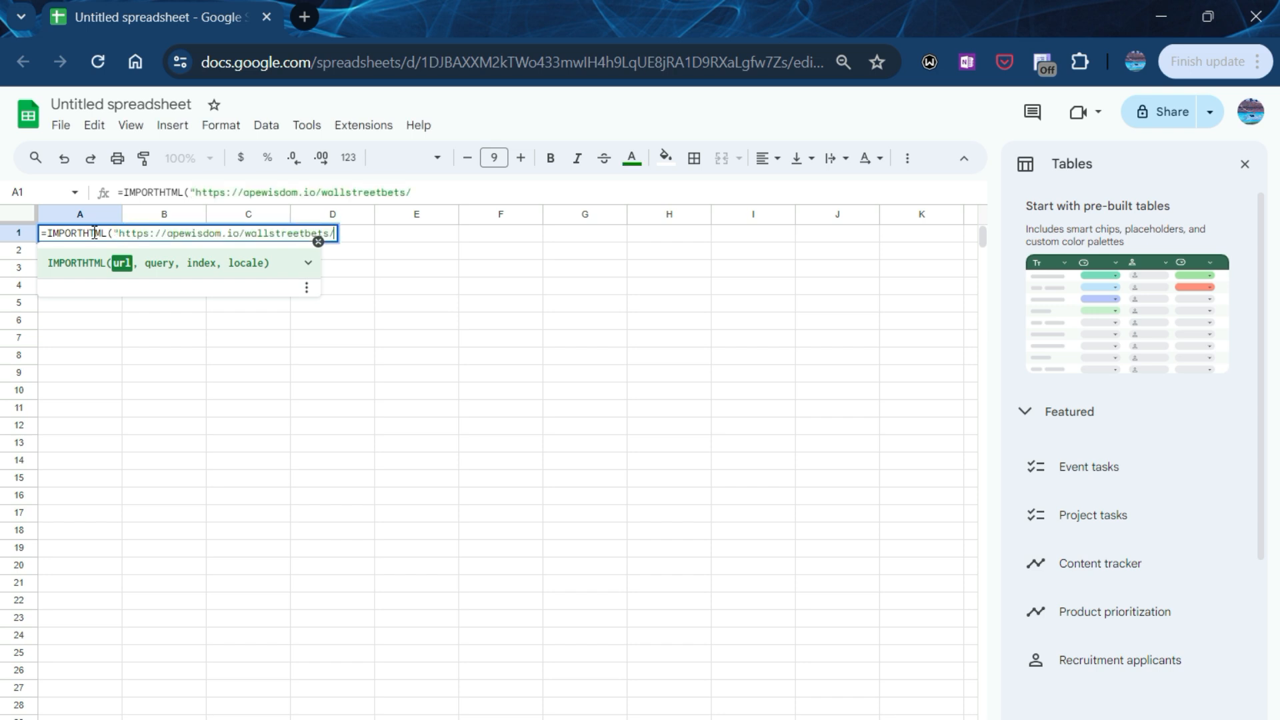
{"action": "type", "text": "\","}
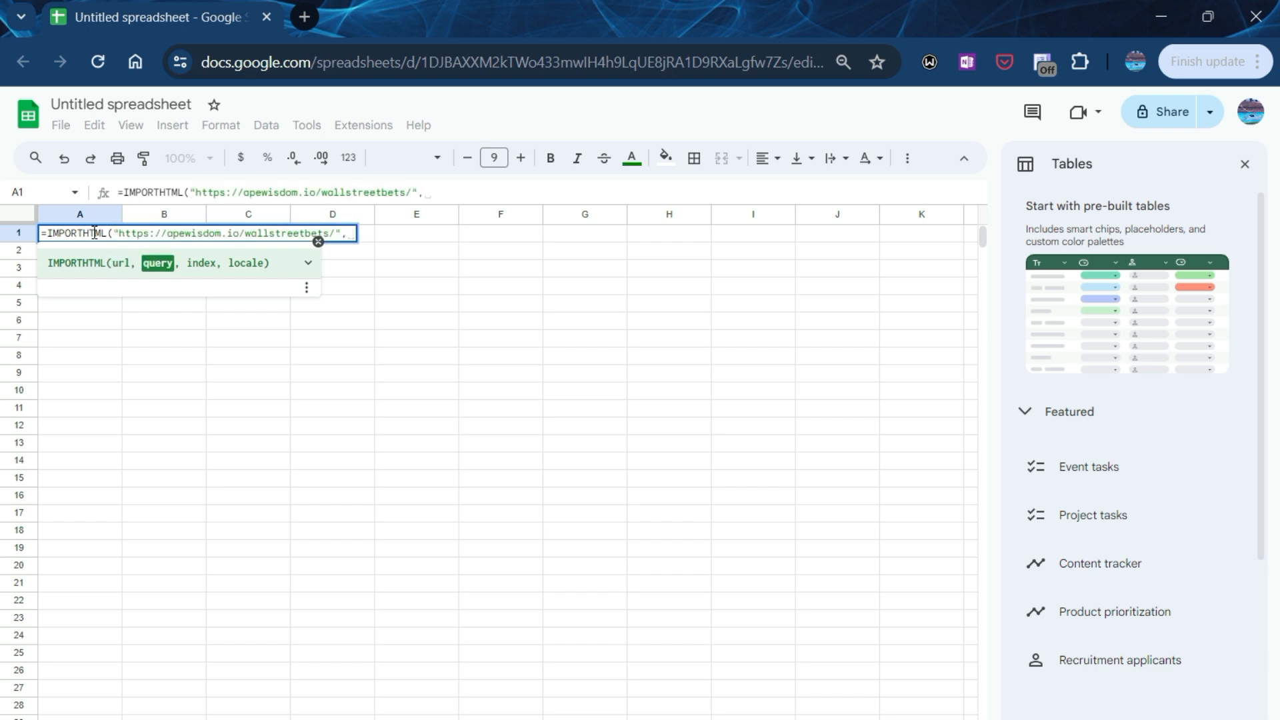
- Complete the A1 formula with the query "table", allow its external data access, and dismiss the pre-built tables pane
{"action": "left_click", "coordinate": [308, 263]}
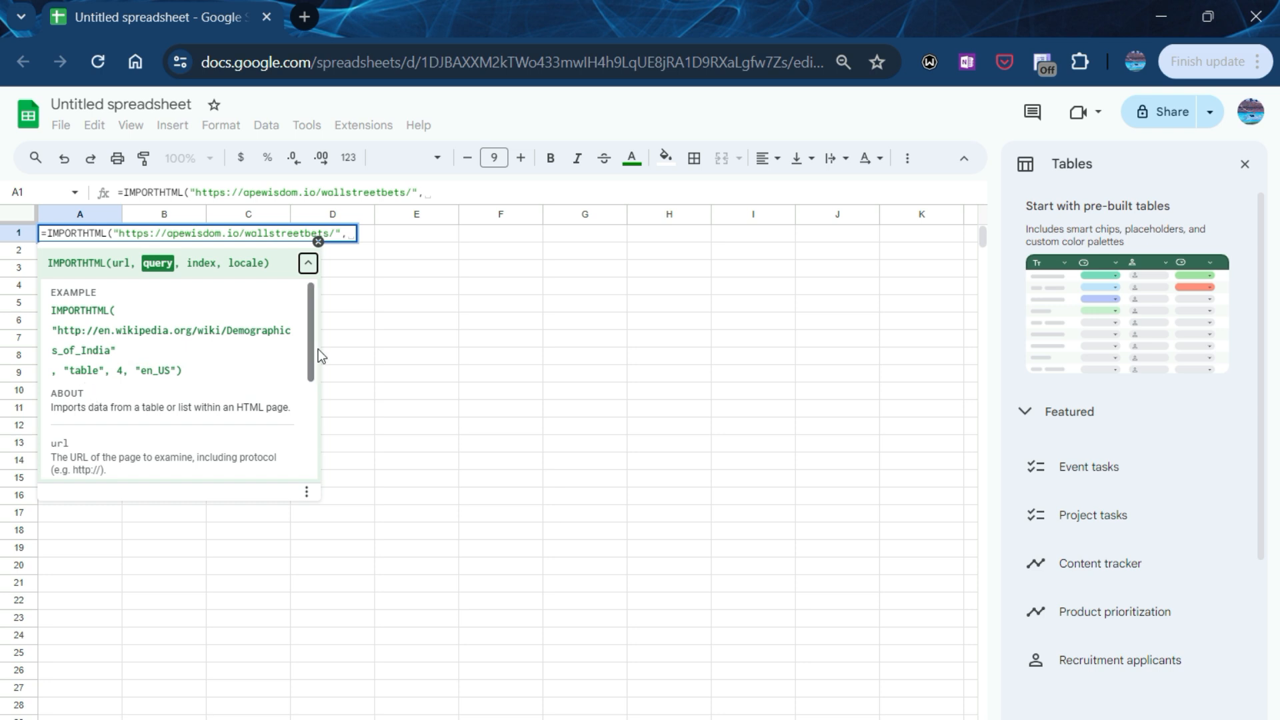
{"action": "left_click", "coordinate": [447, 191]}
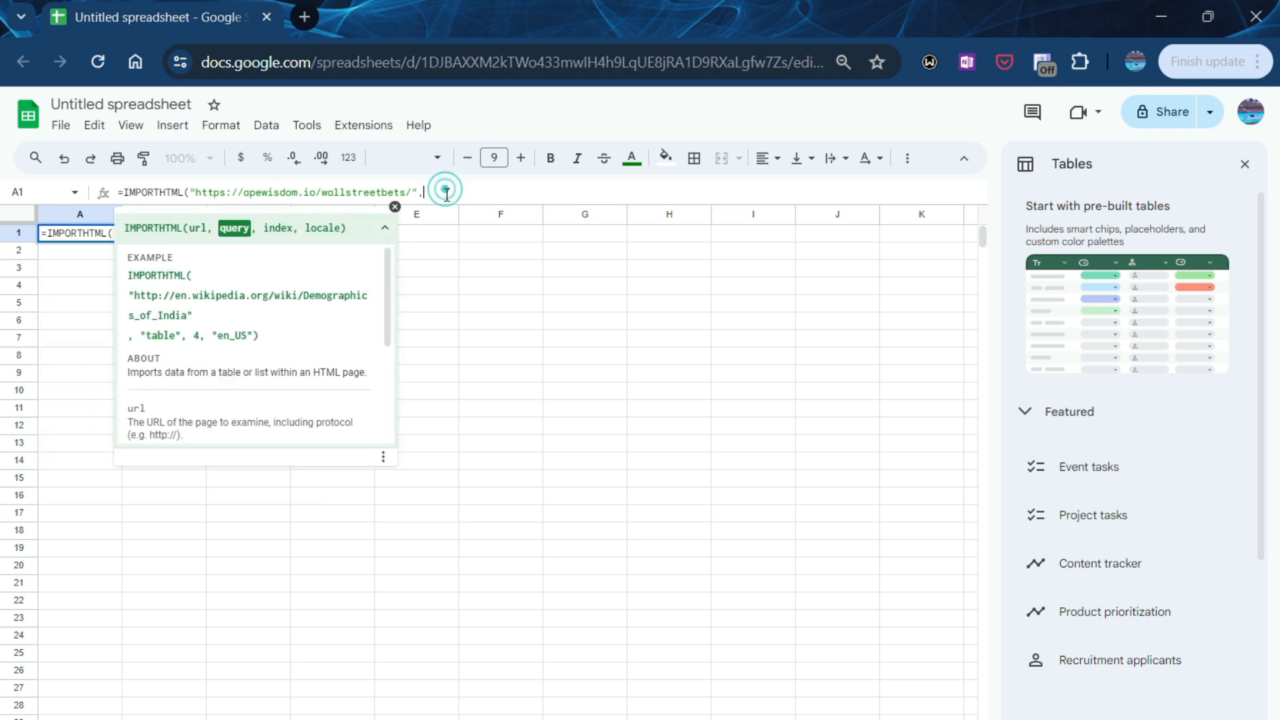
{"action": "type", "text": "\"table"}
{"action": "type", "text": ","}
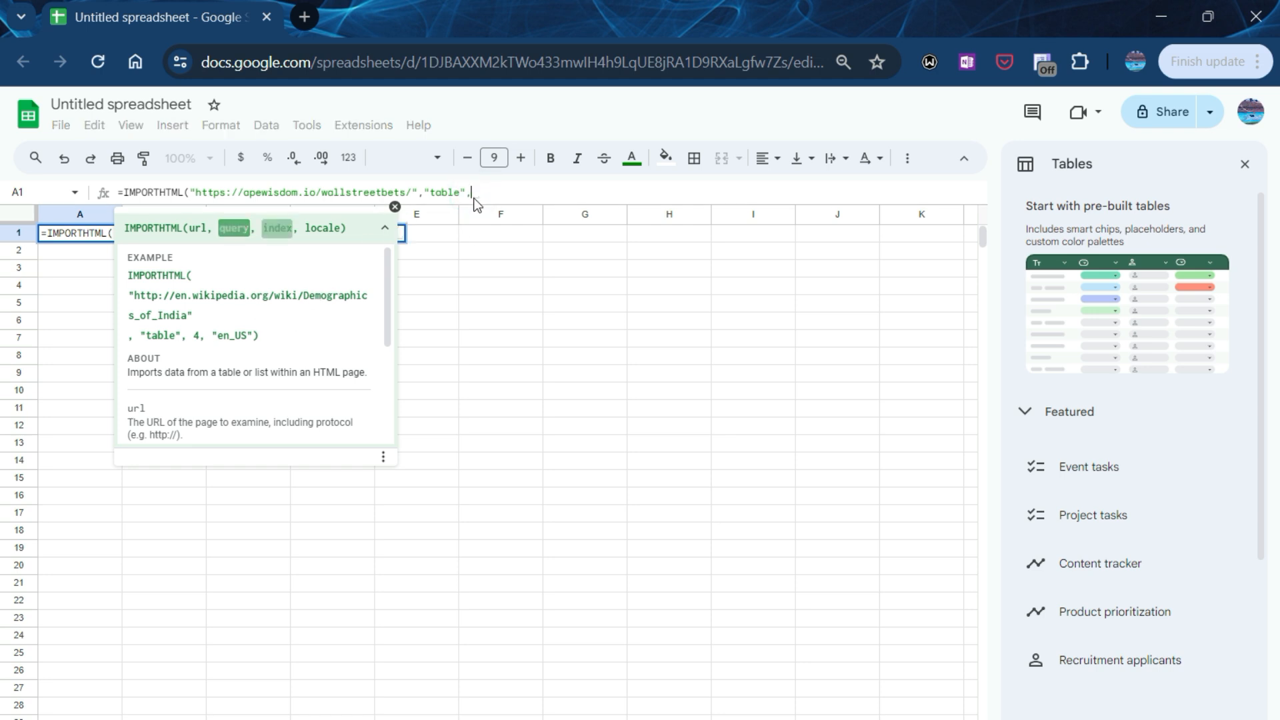
{"action": "key", "text": "BackSpace"}
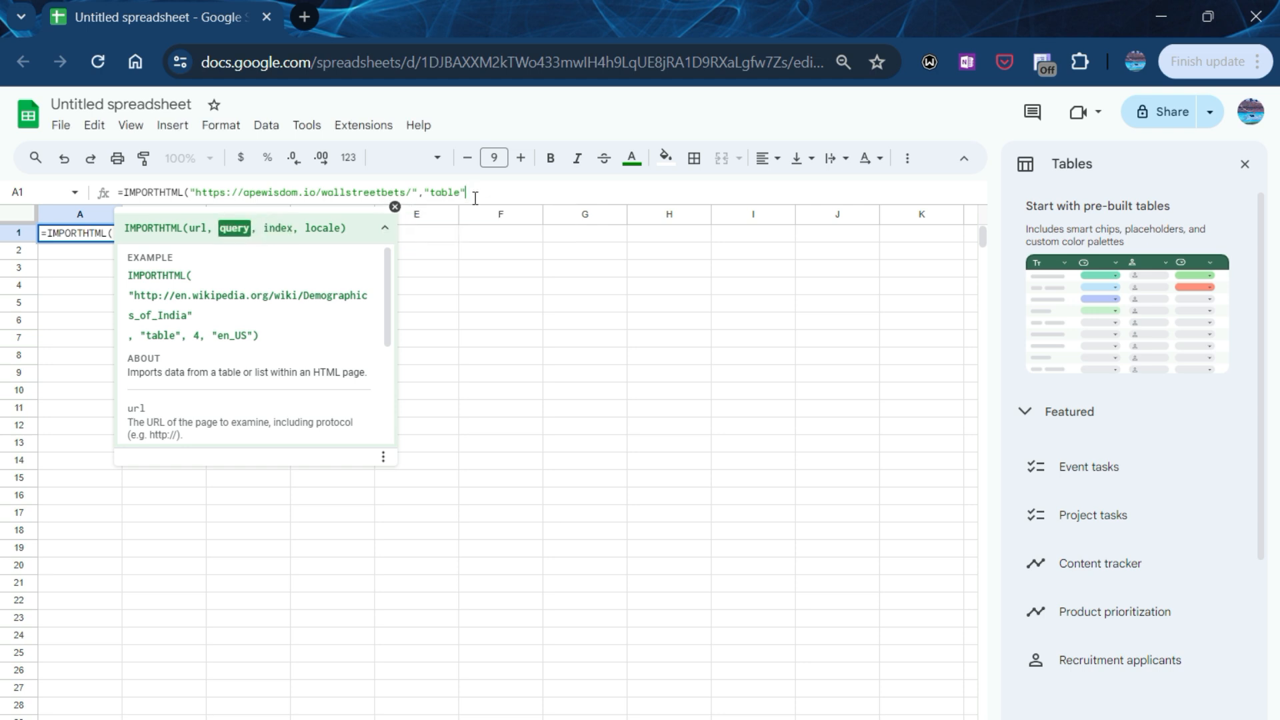
{"action": "type", "text": ")"}
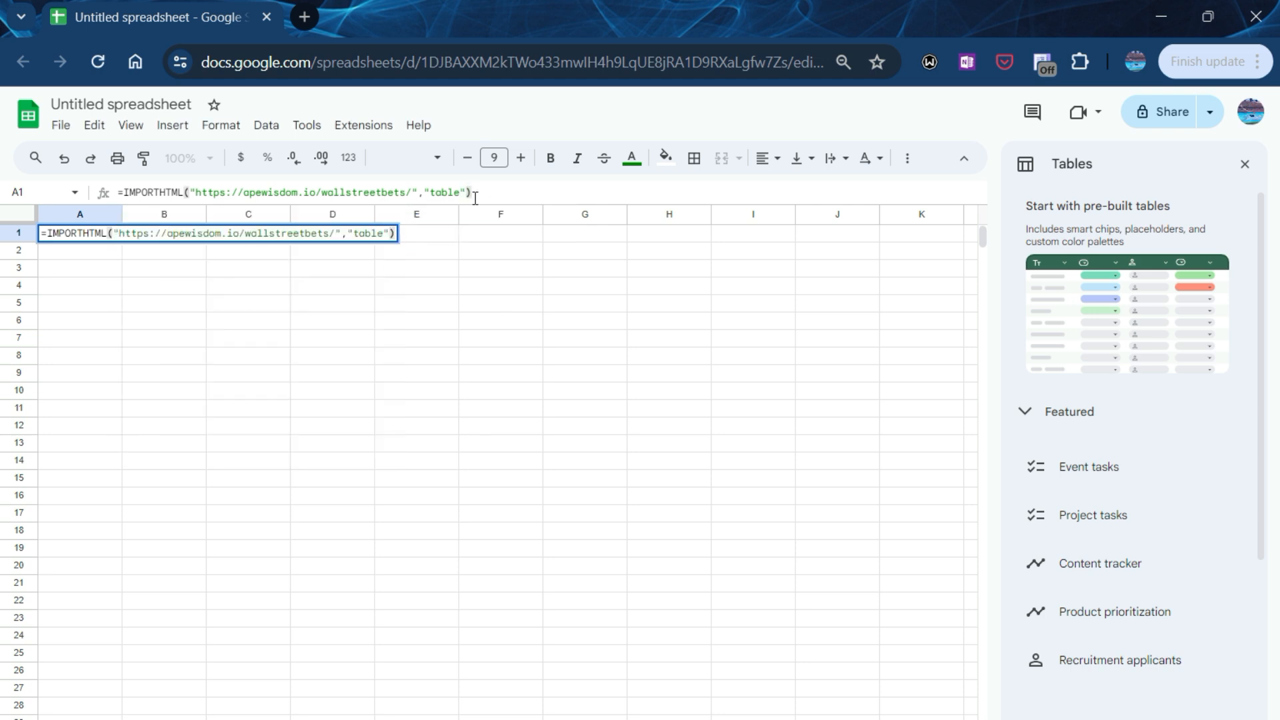
{"action": "key", "text": "Return"}
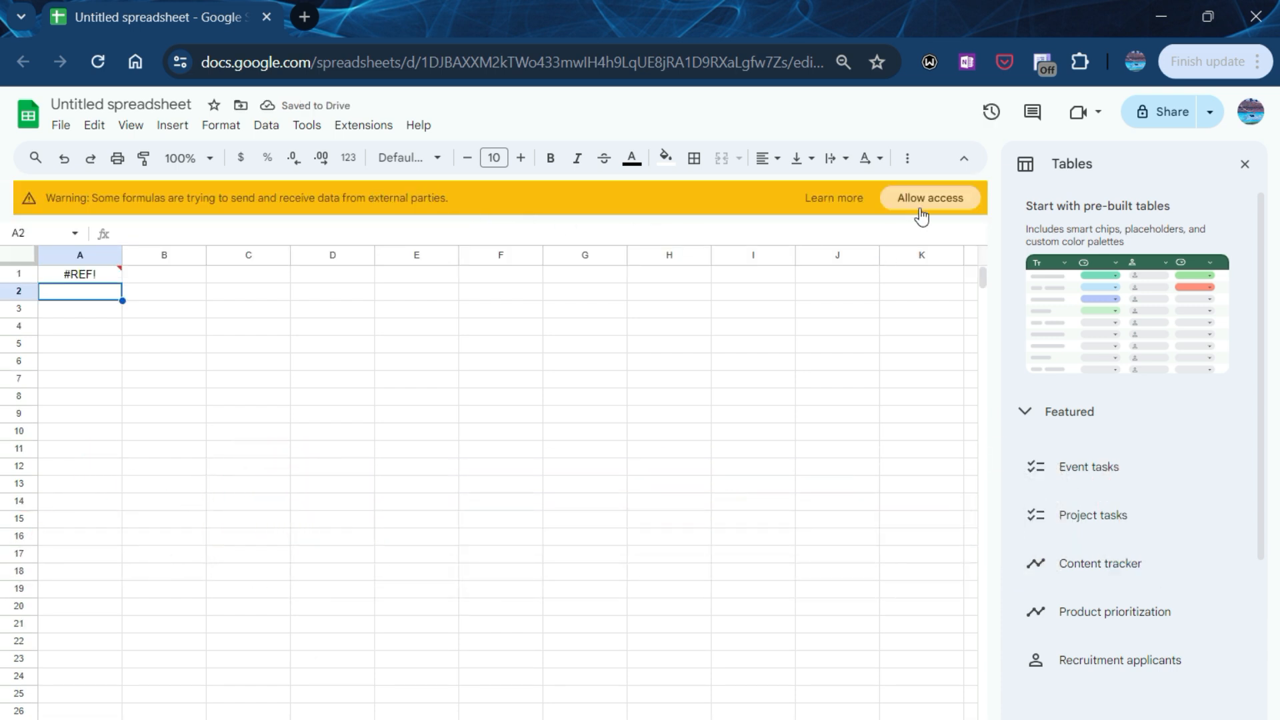
{"action": "left_click", "coordinate": [939, 197]}
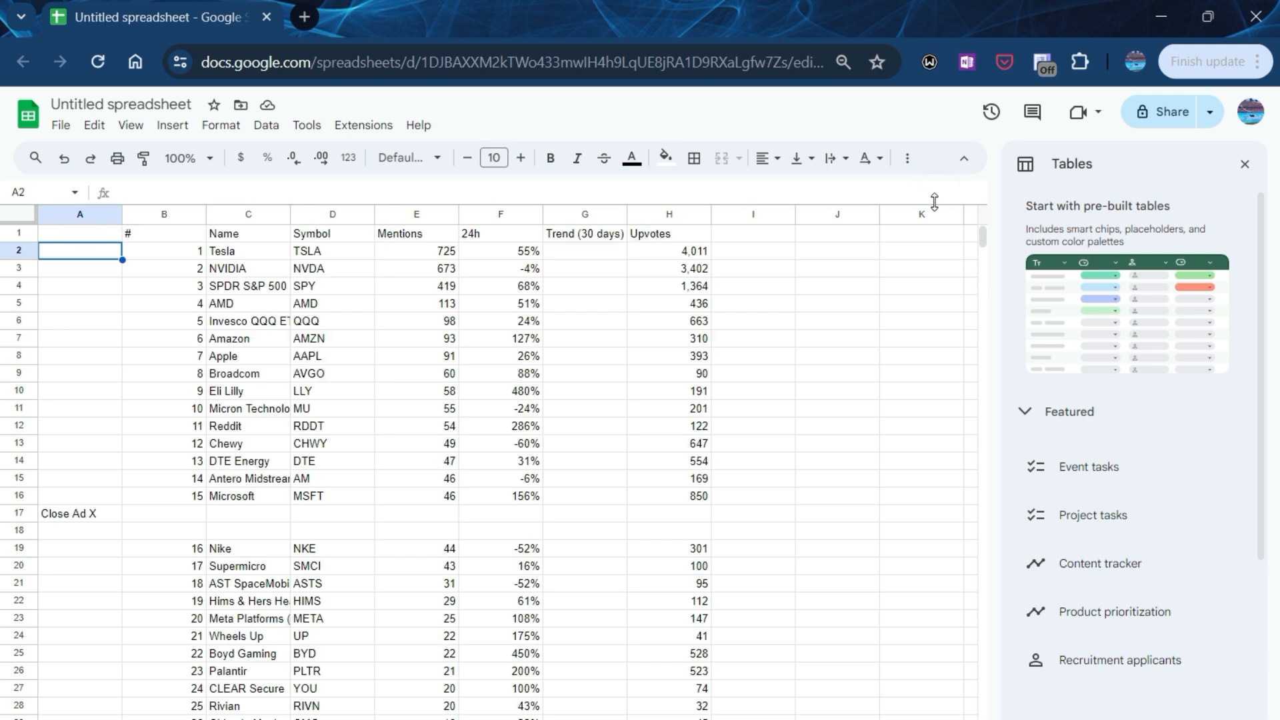
{"action": "left_click", "coordinate": [1244, 165]}
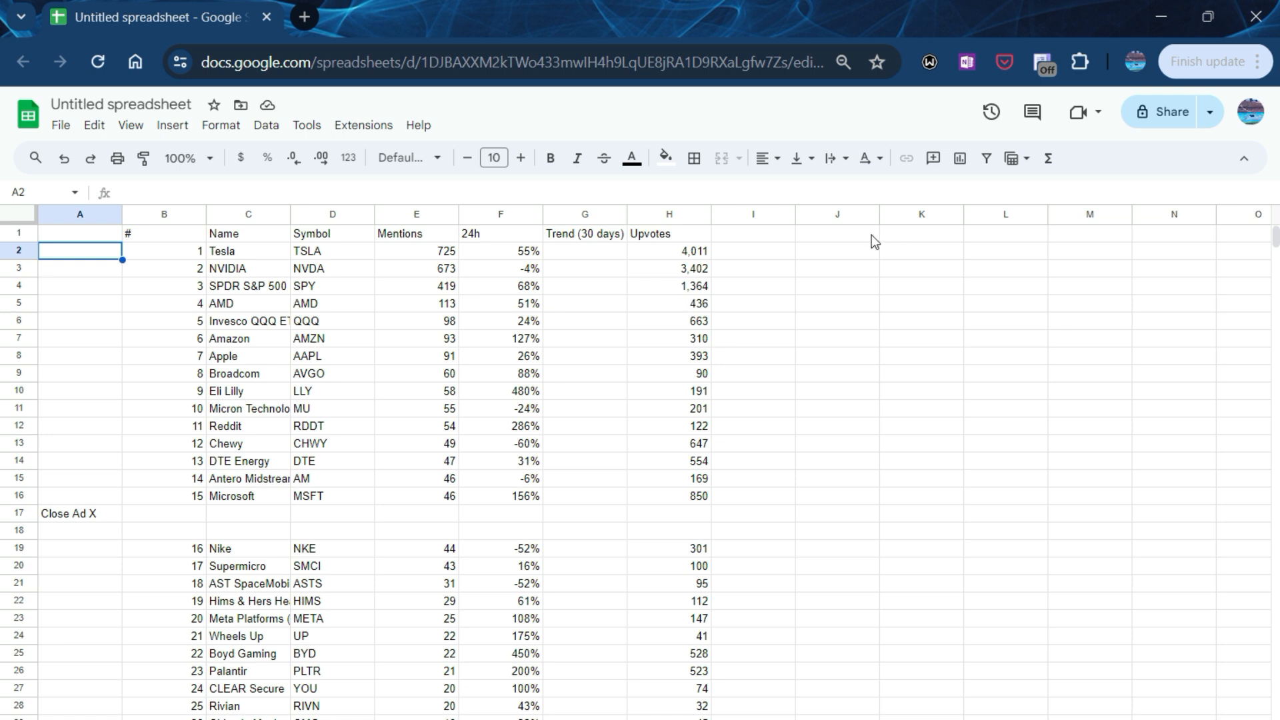
- Enter =FILTER(B:H,B:B>0) in cell K1 to extract only the ranked stock rows from the imported data
{"action": "left_click", "coordinate": [896, 233]}
{"action": "type", "text": "=filter("}
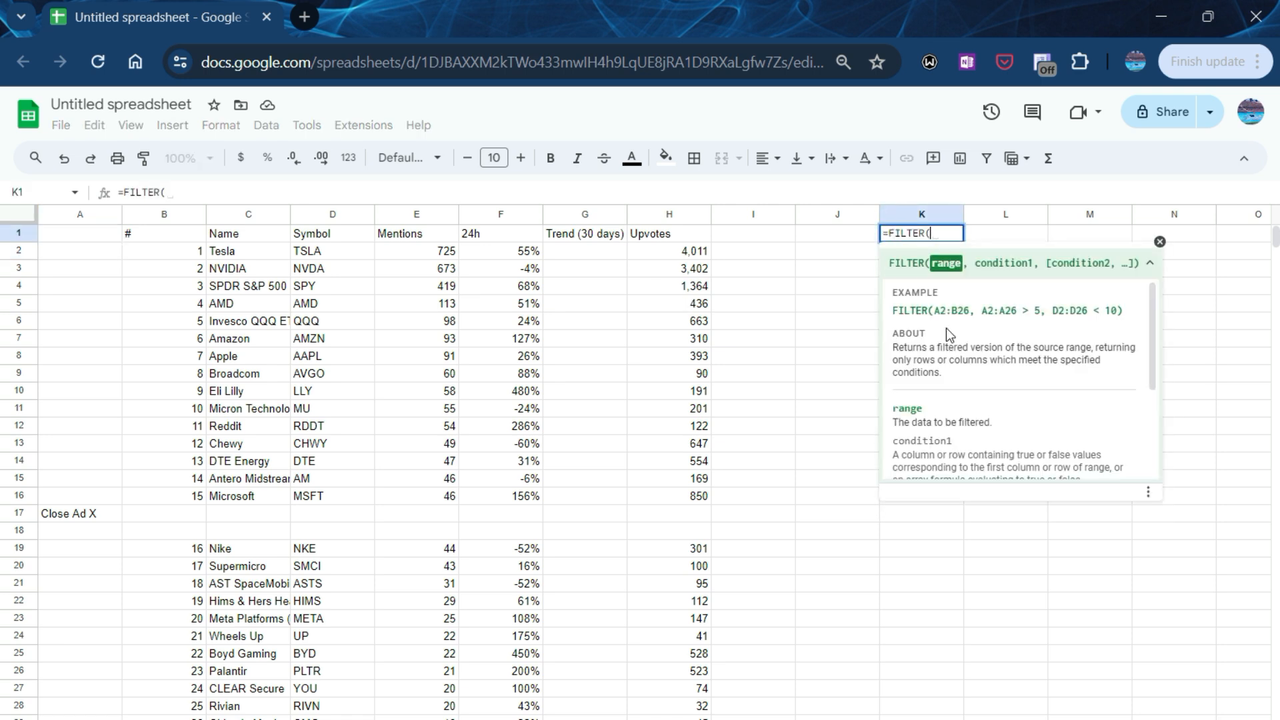
{"action": "left_click_drag", "start_coordinate": [166, 214], "coordinate": [649, 240]}
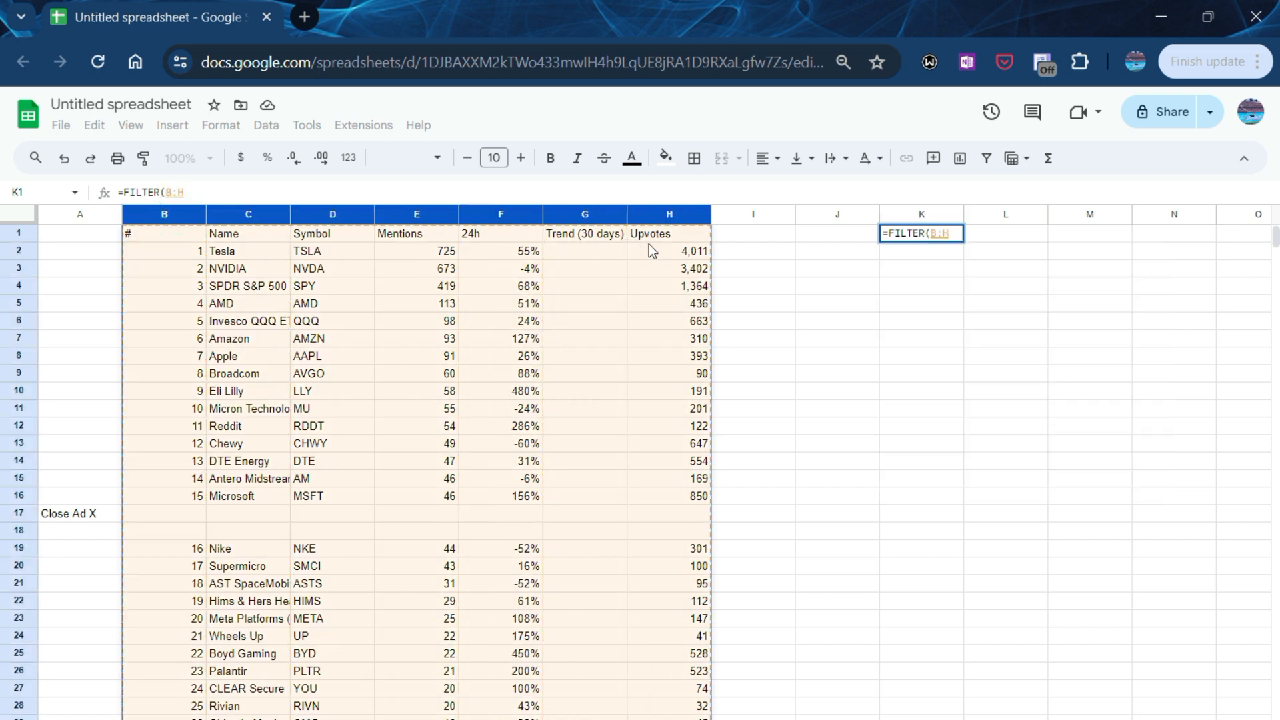
{"action": "type", "text": ","}
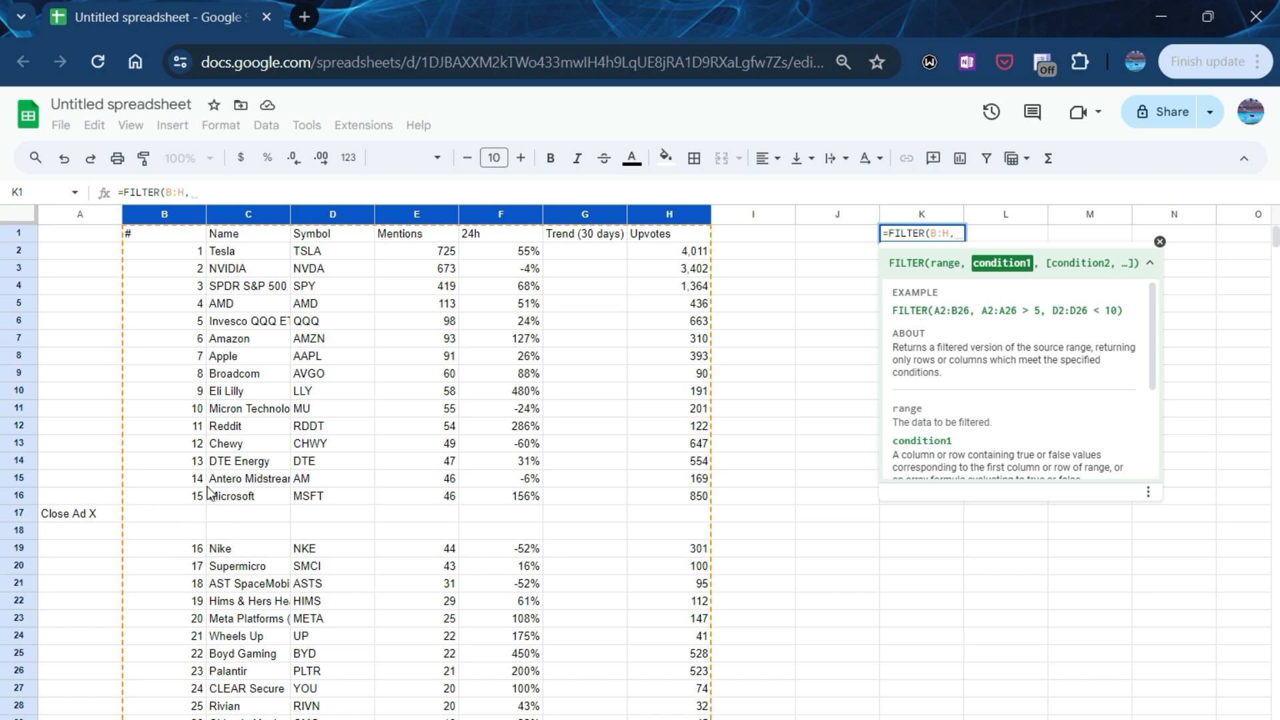
{"action": "left_click", "coordinate": [166, 218]}
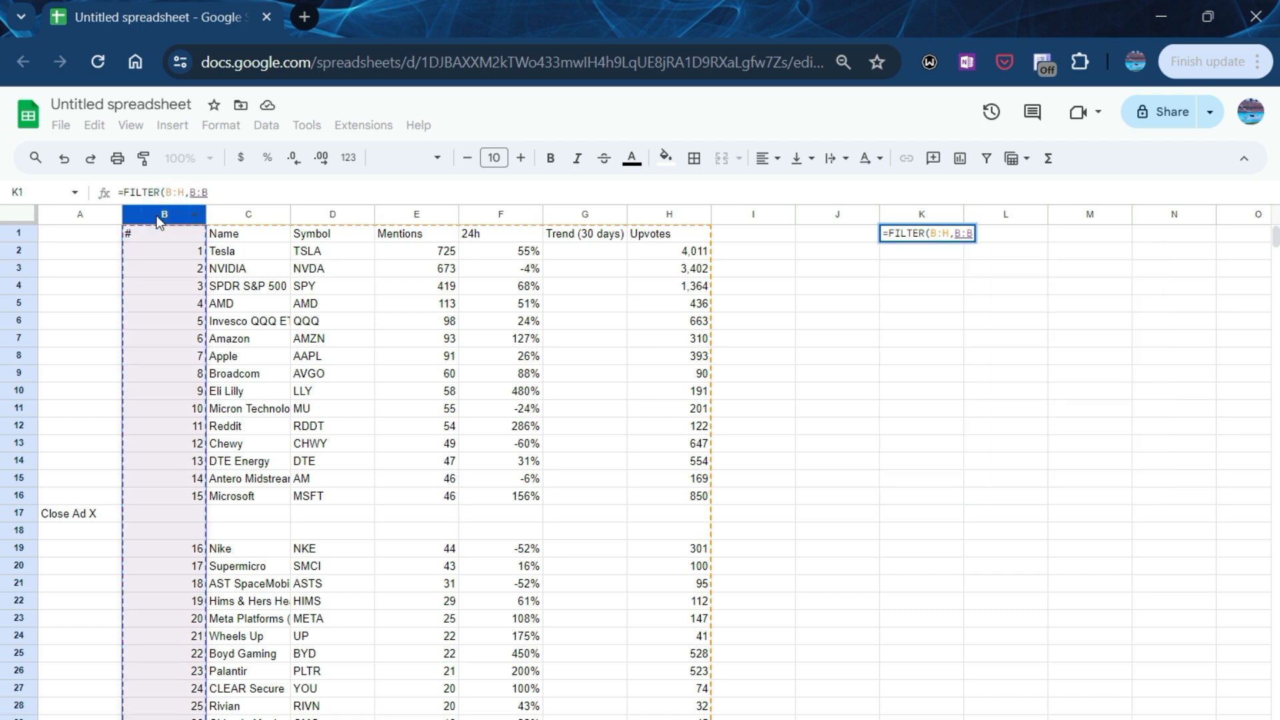
{"action": "type", "text": ">0"}
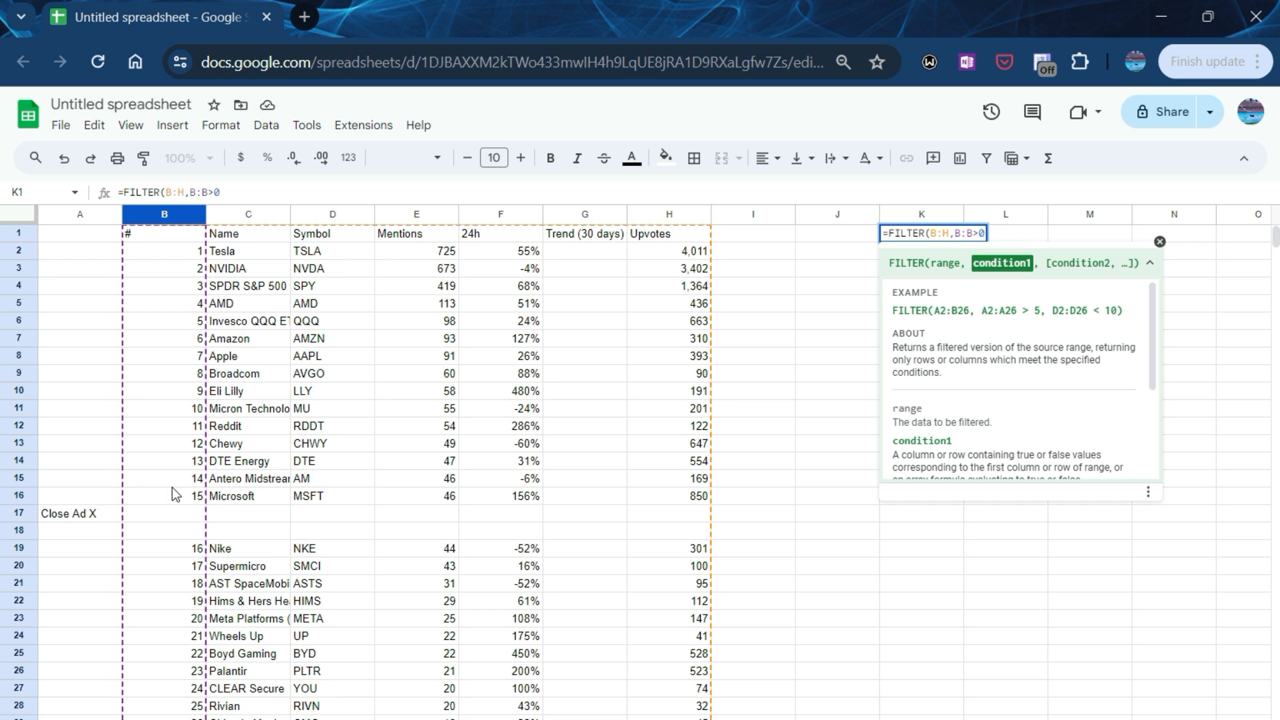
{"action": "type", "text": ")"}
{"action": "key", "text": "Return"}
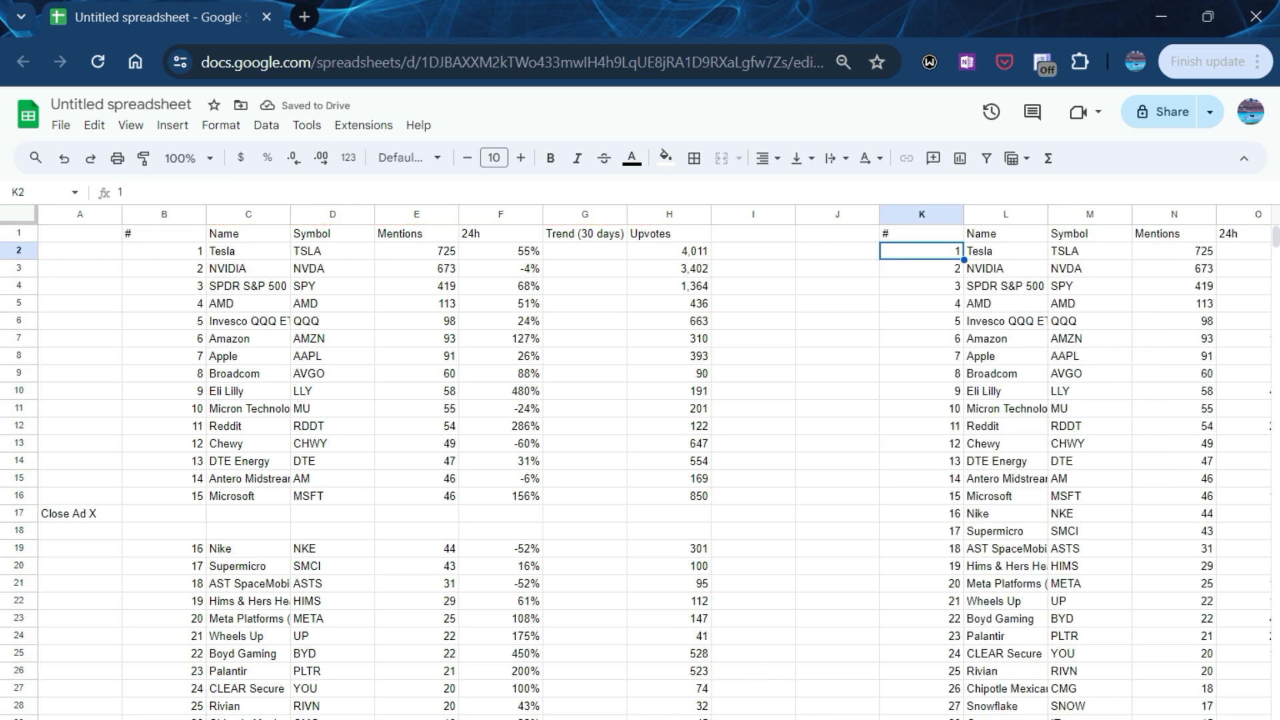
- Check the filtered stock list and add the header "Price" in cell R1, beside Upvotes
{"action": "scroll", "coordinate": [406, 351], "scroll_direction": "right", "scroll_amount": 10}
{"action": "scroll", "coordinate": [406, 351], "scroll_direction": "down", "scroll_amount": 10}
{"action": "scroll", "coordinate": [373, 400], "scroll_direction": "down", "scroll_amount": 15}
{"action": "scroll", "coordinate": [369, 413], "scroll_direction": "up", "scroll_amount": 20}
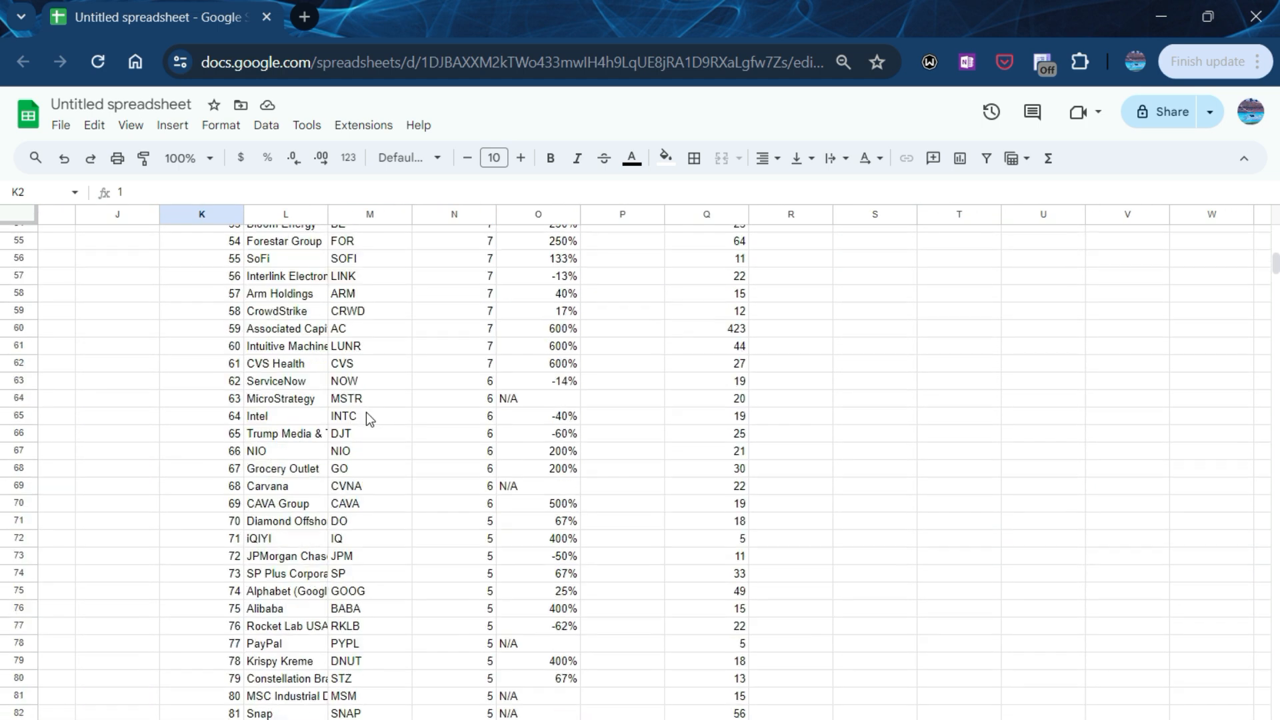
{"action": "scroll", "coordinate": [366, 411], "scroll_direction": "up", "scroll_amount": 2}
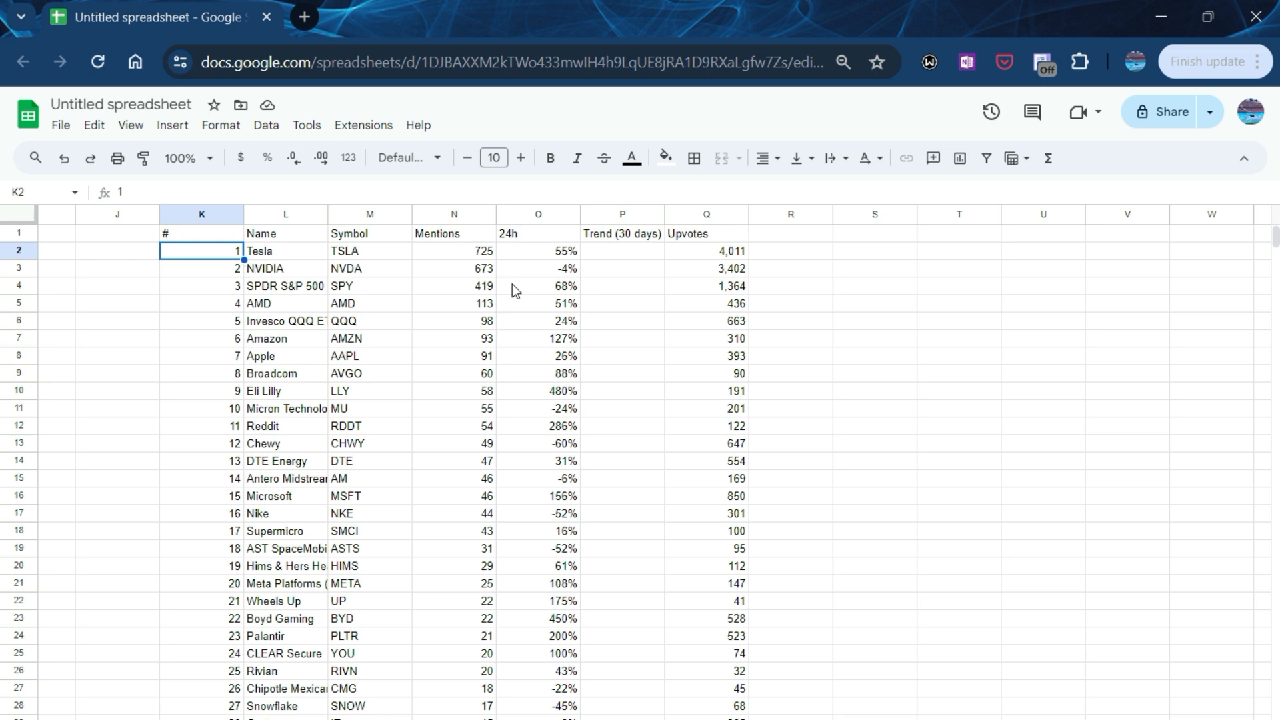
{"action": "left_click", "coordinate": [814, 241]}
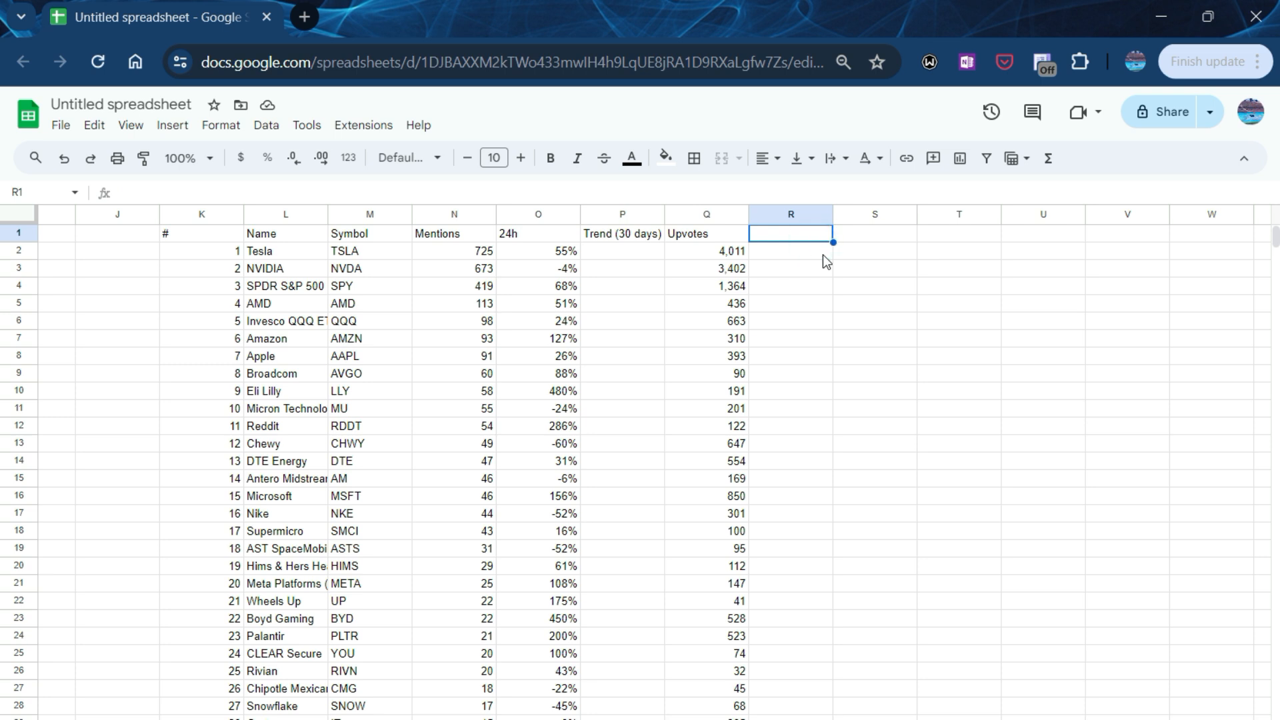
{"action": "type", "text": "Price"}
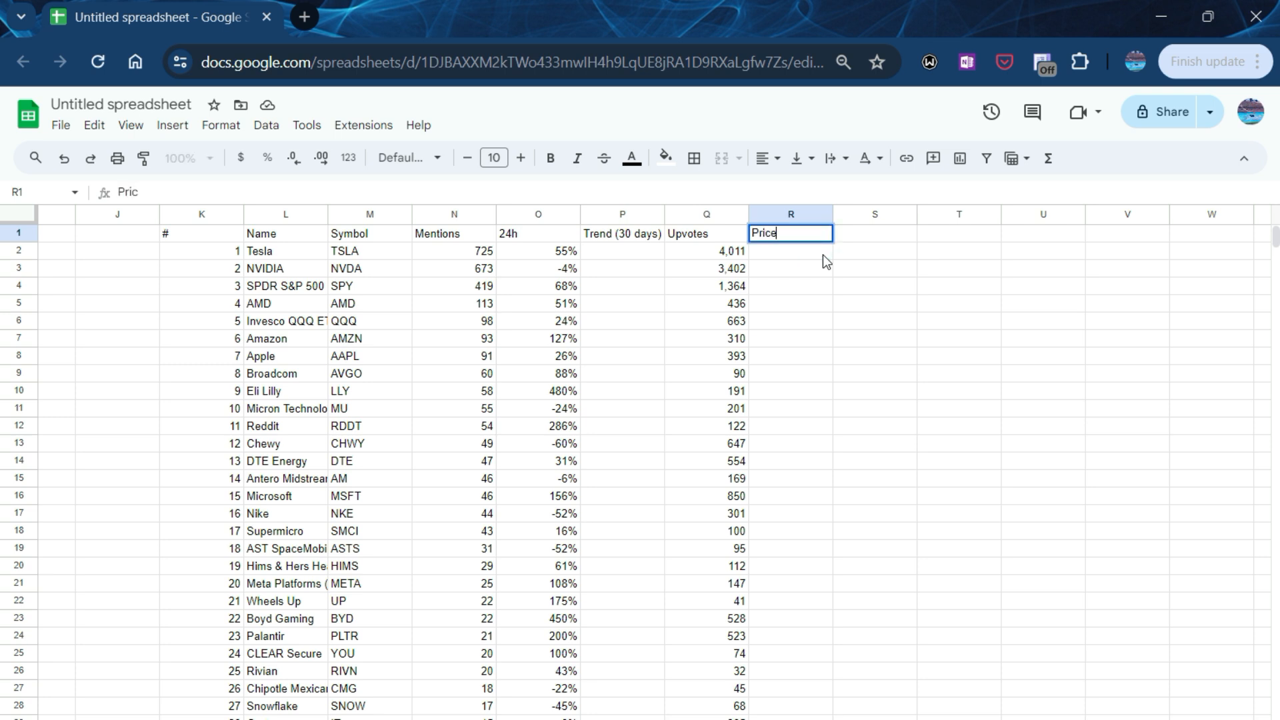
{"action": "key", "text": "Return"}
- Enter =GOOGLEFINANCE(M2,"price") in cell R2 to fetch the price for Tesla's symbol
{"action": "type", "text": "=GOOGLEFINANCE("}
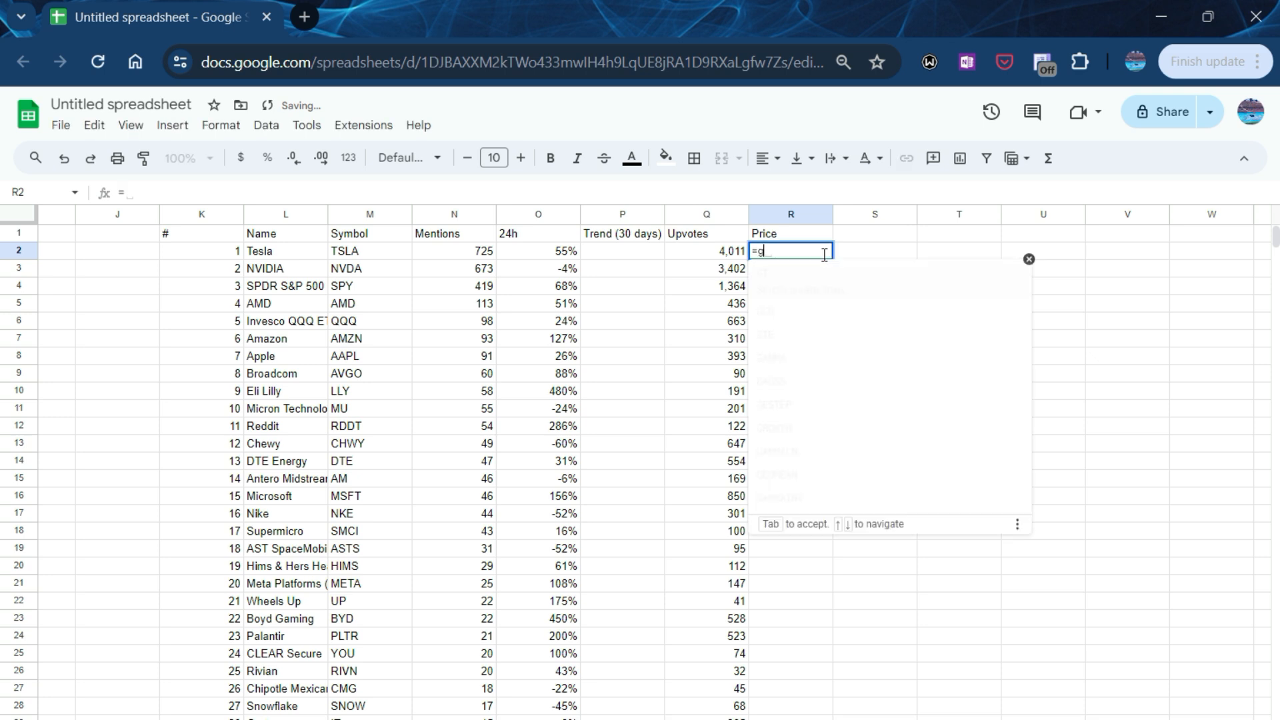
{"action": "key", "text": "Left"}
{"action": "key", "text": "Left"}
{"action": "key", "text": "Left"}
{"action": "key", "text": "Left"}
{"action": "key", "text": "Left"}
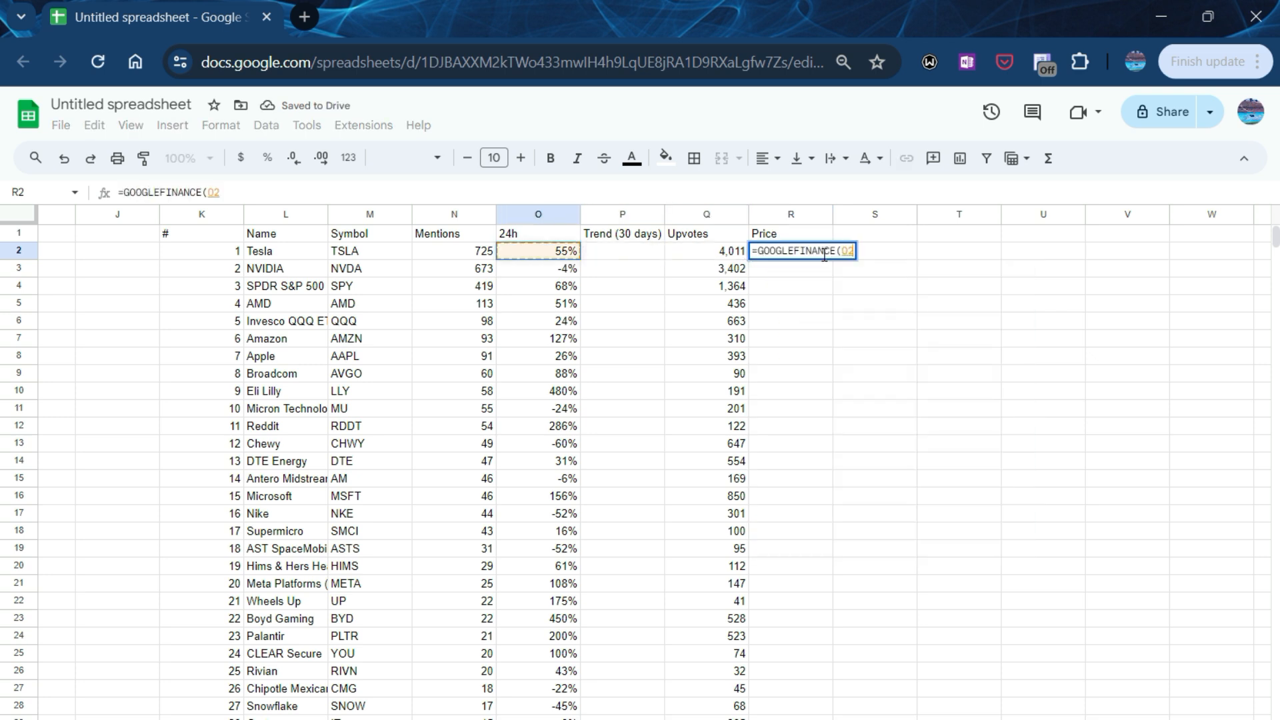
{"action": "type", "text": ","}
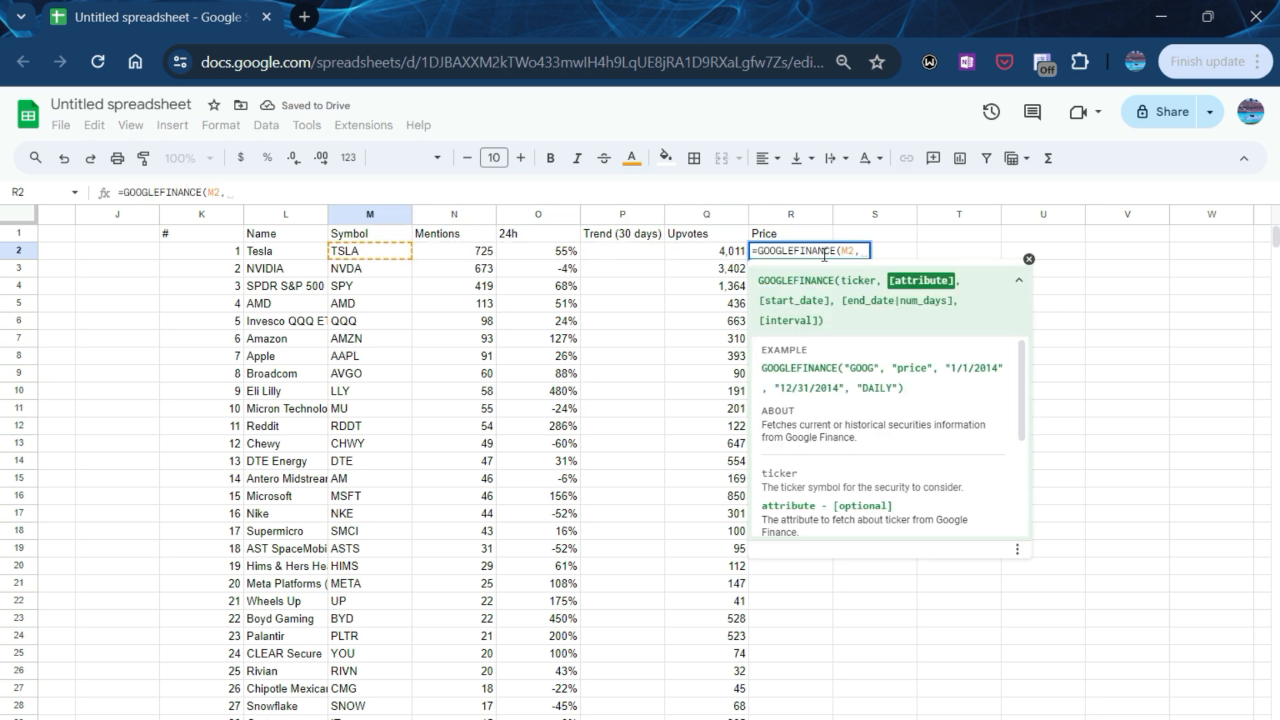
{"action": "type", "text": "\"price\")"}
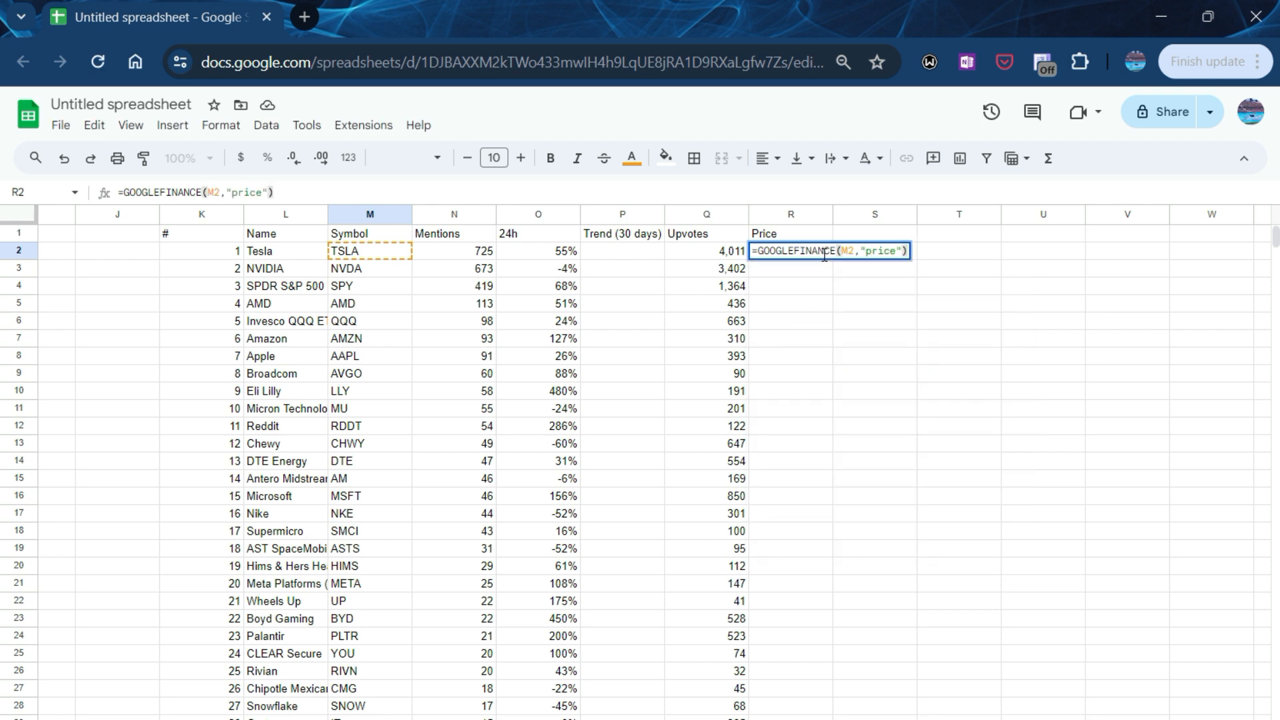
{"action": "key", "text": "ctrl+Return"}
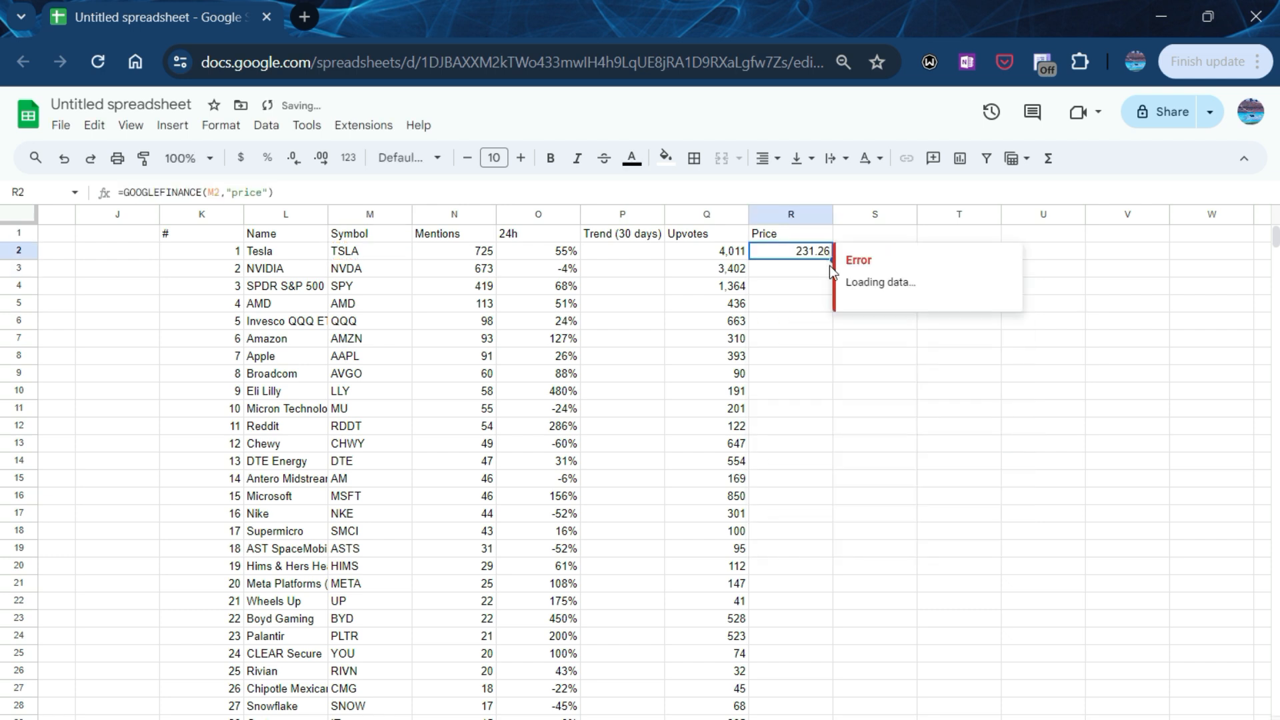
- Fill the R2 price formula down the Price column through R101
{"action": "left_click_drag", "start_coordinate": [833, 259], "coordinate": [831, 565]}
{"action": "scroll", "coordinate": [819, 461], "scroll_direction": "up", "scroll_amount": 20}
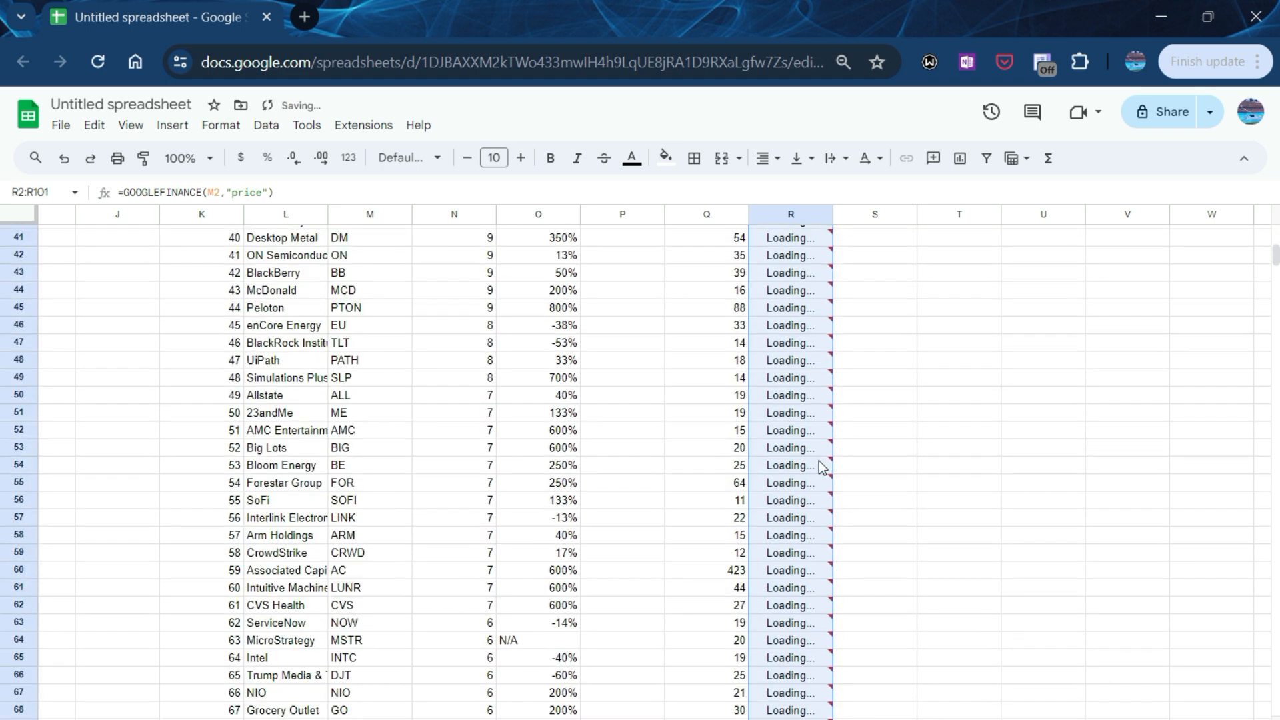
{"action": "left_click_drag", "start_coordinate": [886, 304], "coordinate": [904, 319]}
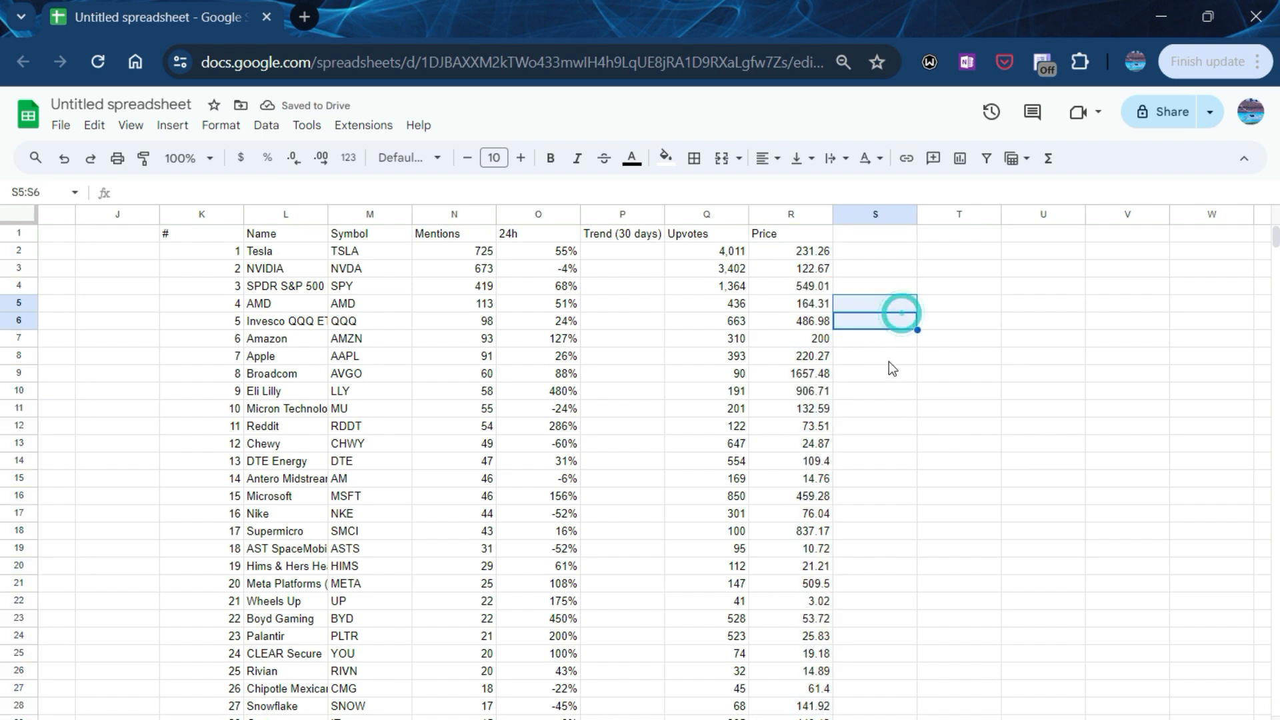
- Change the attribute in the R2 GOOGLEFINANCE formula to "pe" to fetch Tesla's price-to-earnings ratio
{"action": "left_click", "coordinate": [796, 254]}
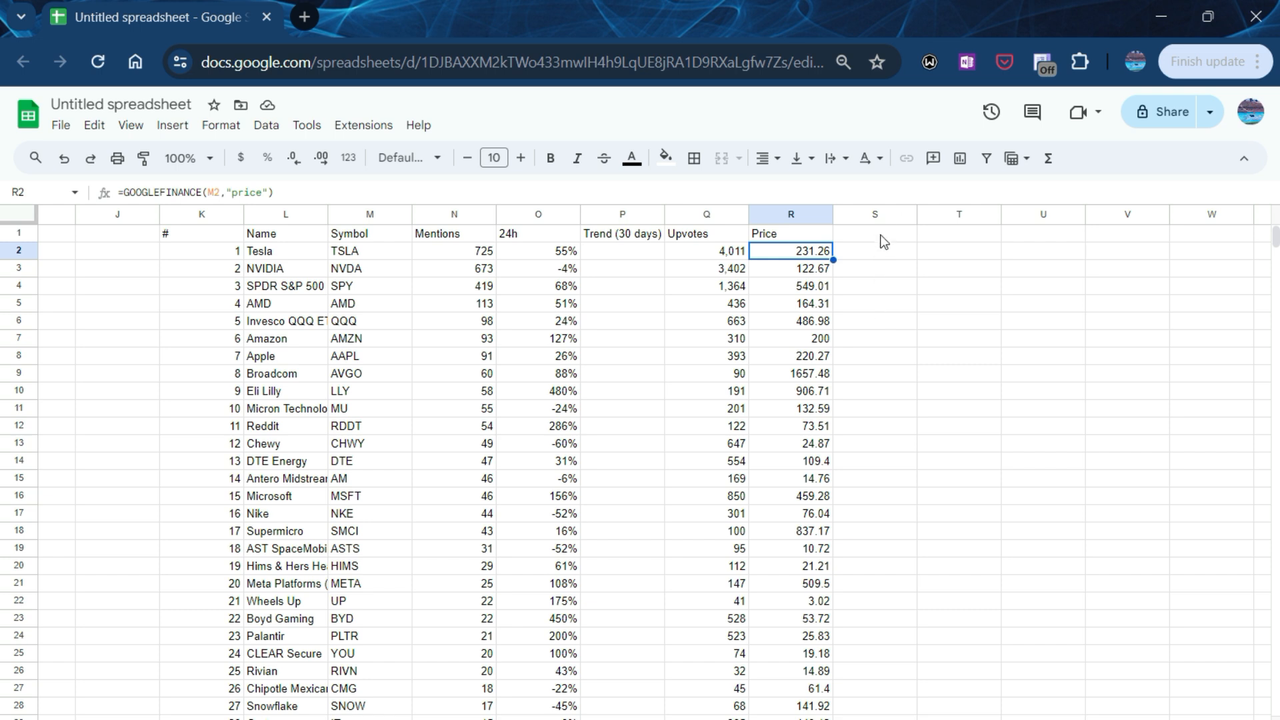
{"action": "double_click", "coordinate": [255, 192]}
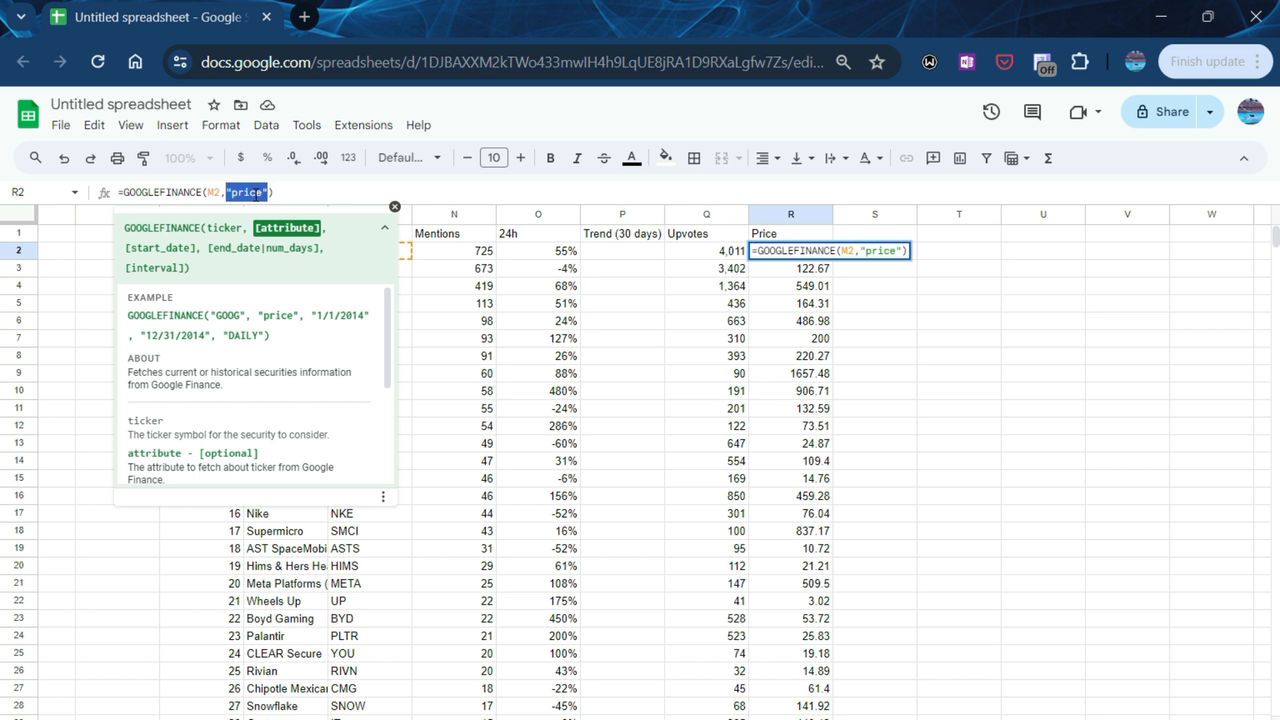
{"action": "type", "text": "\"price\""}
{"action": "key", "text": "Return"}
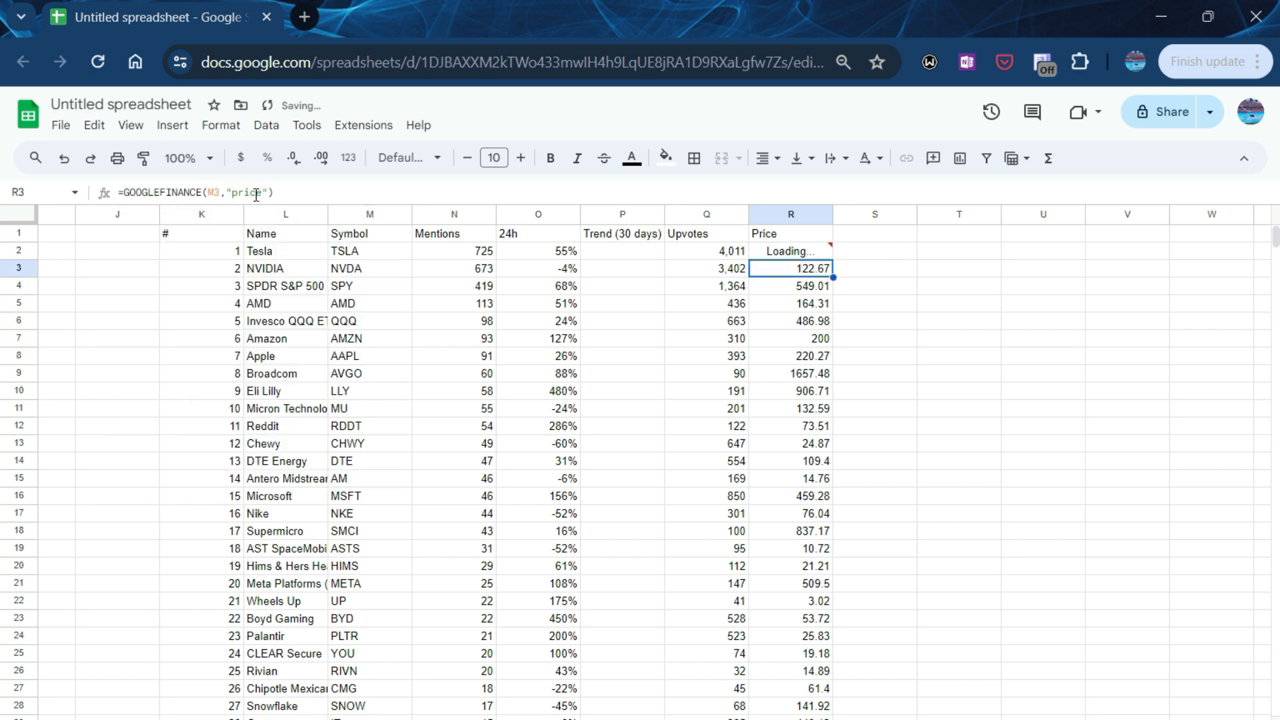
{"action": "left_click", "coordinate": [814, 252]}
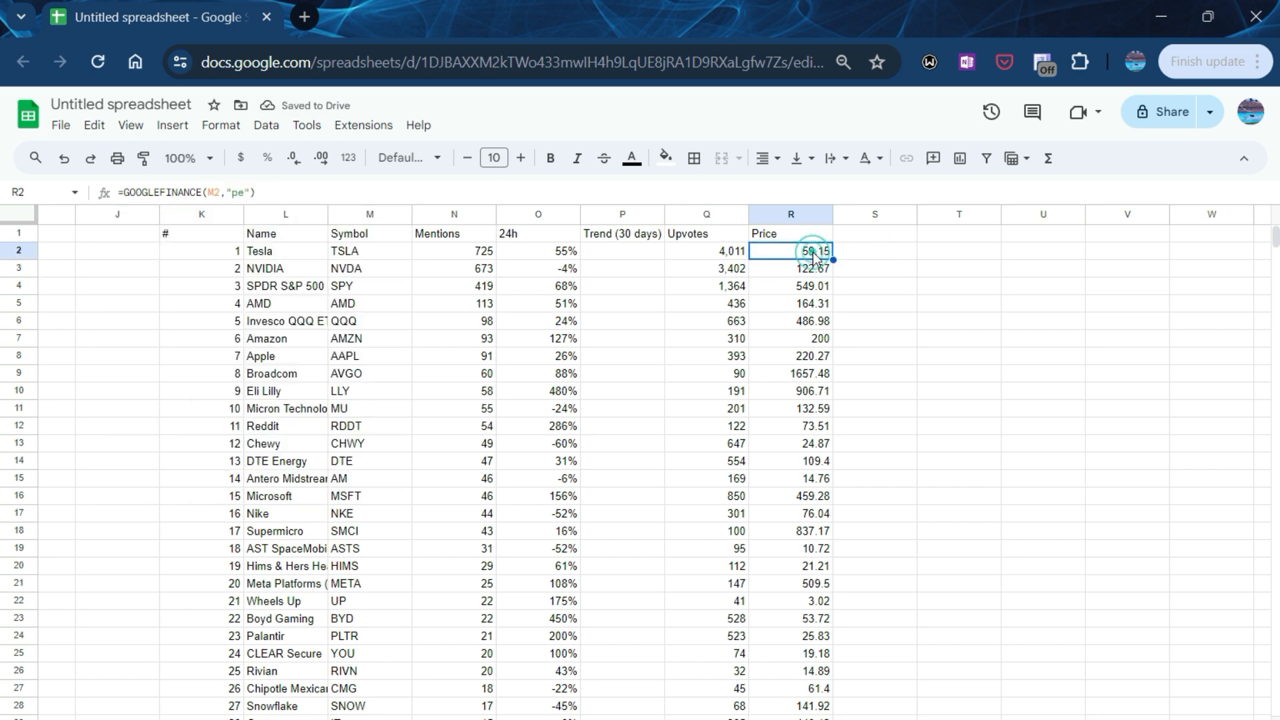